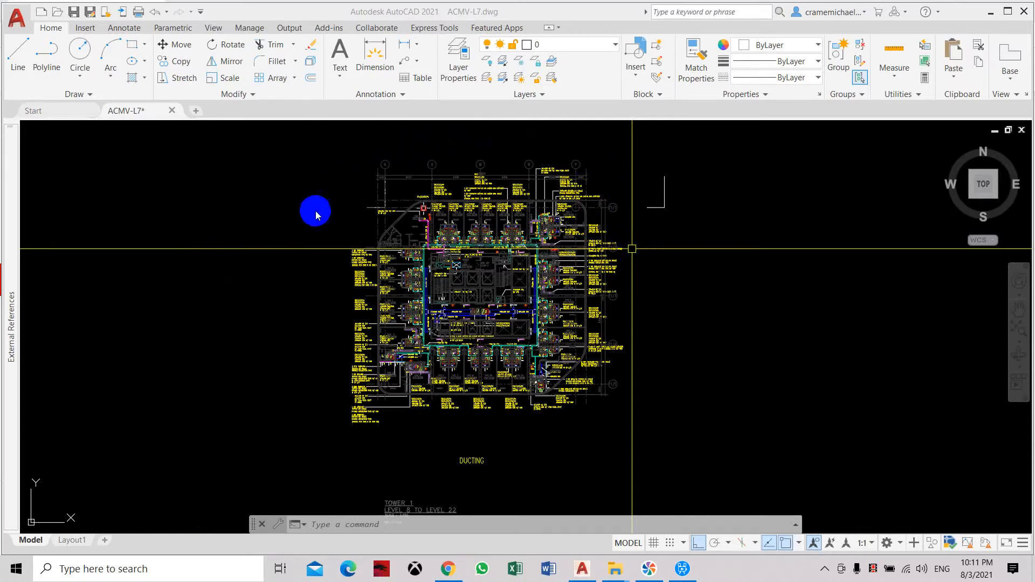
Step: Switch from model space to the Layout1 paper space
click(316, 170)
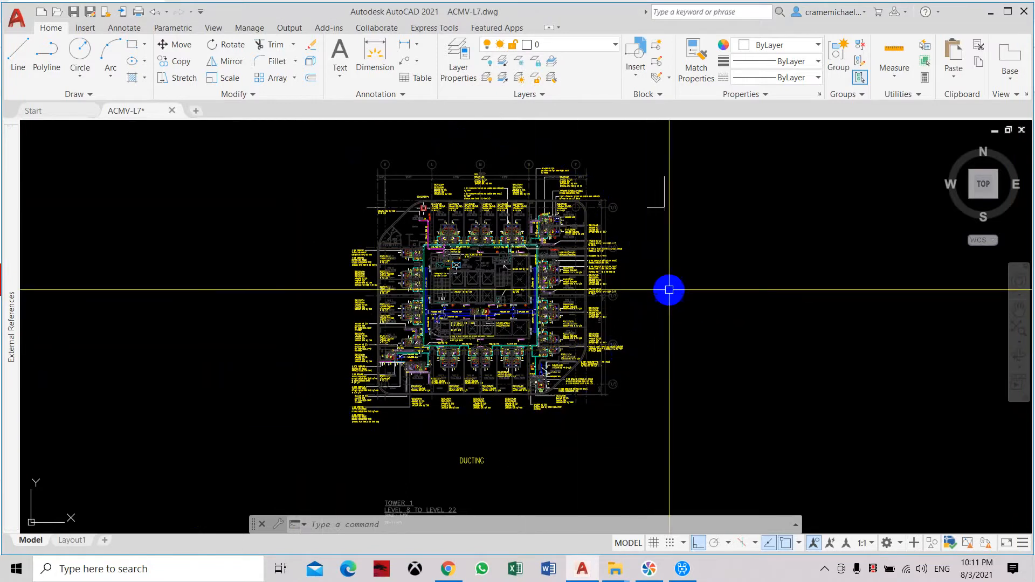
click(81, 541)
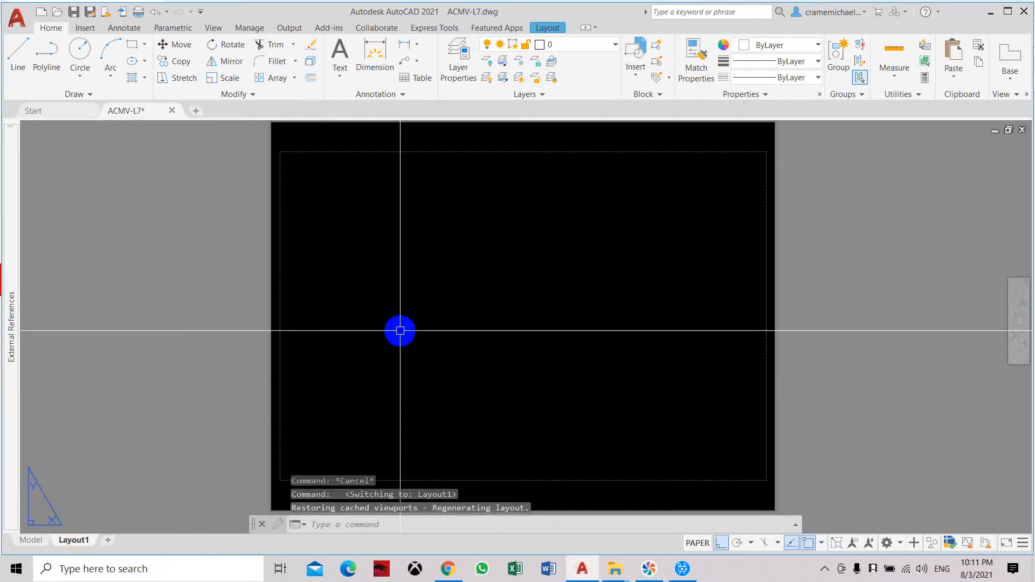
scroll(400, 330, up, 2)
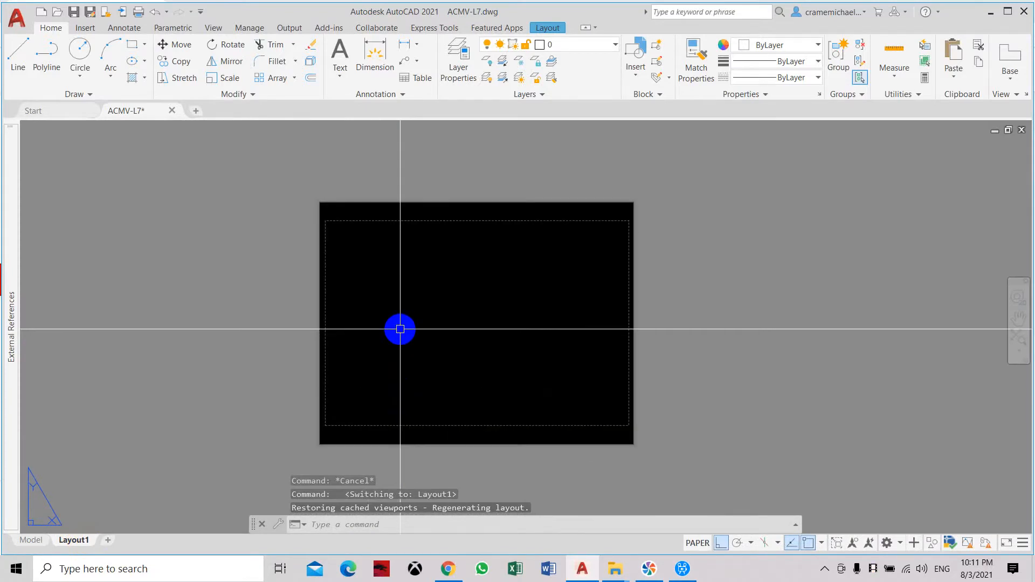
Step: Modify Layout1's page setup to use the ISO A1 (594.00 x 841.00 MM) paper size
click(546, 28)
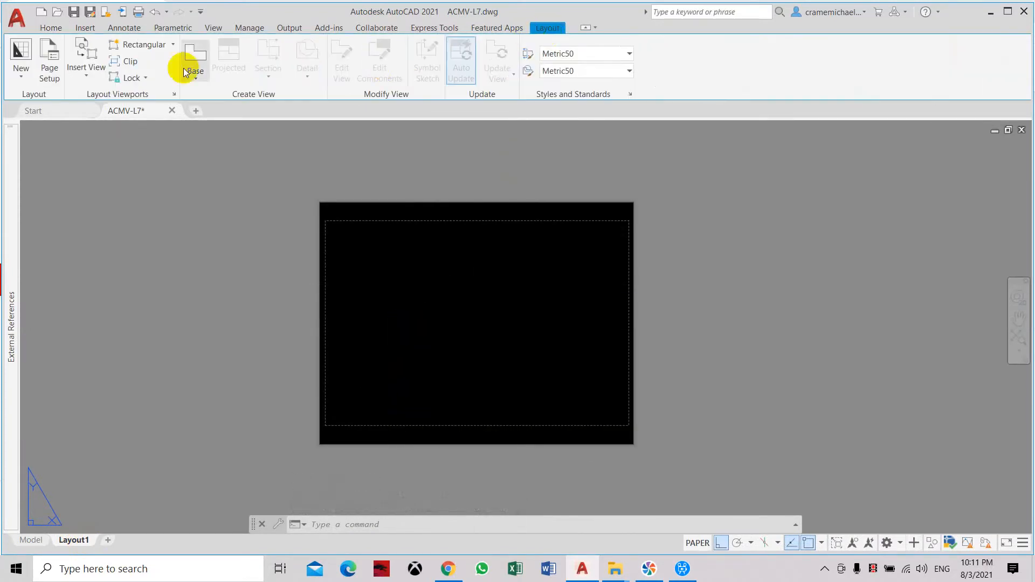
click(56, 63)
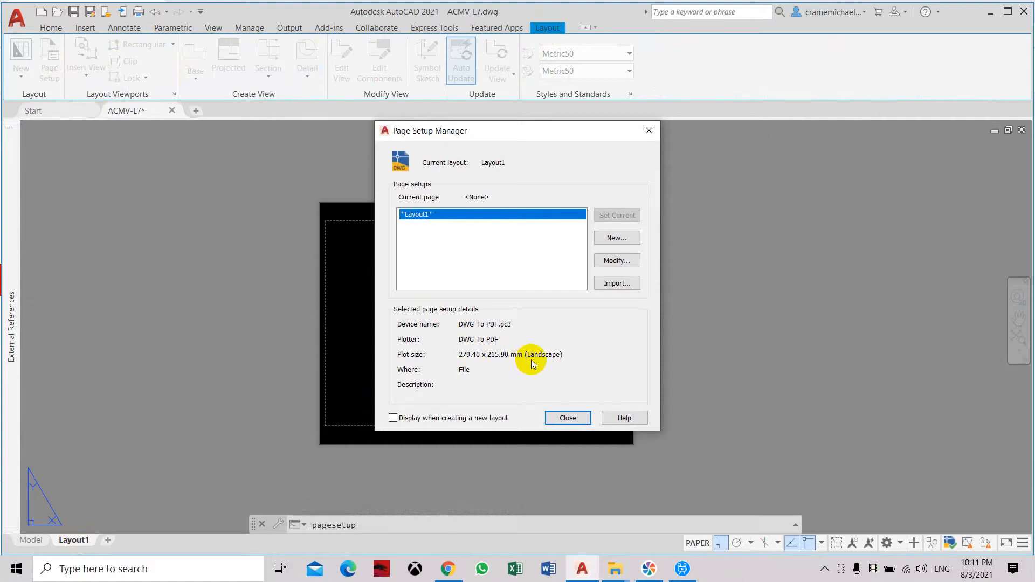
click(617, 262)
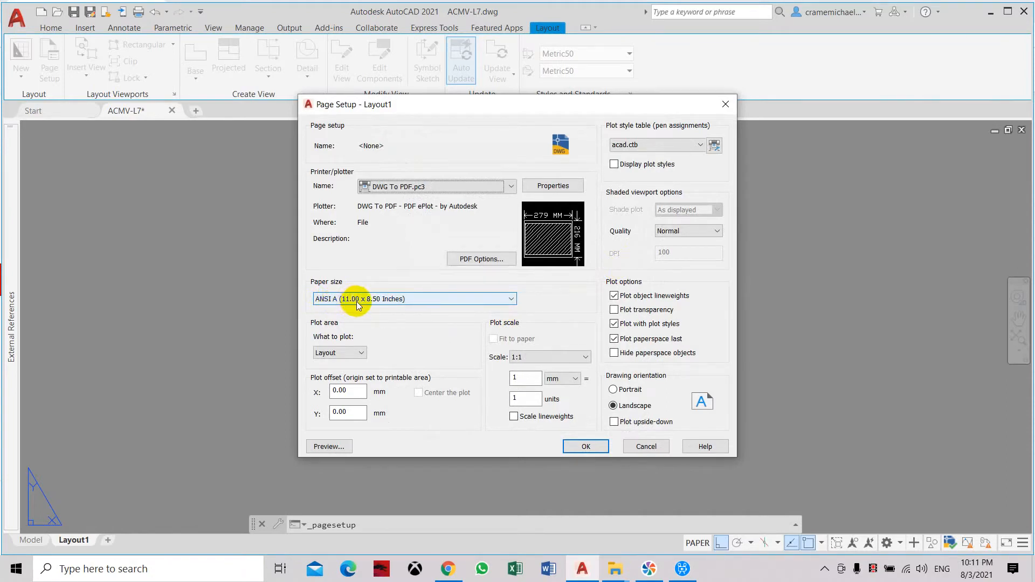
click(431, 299)
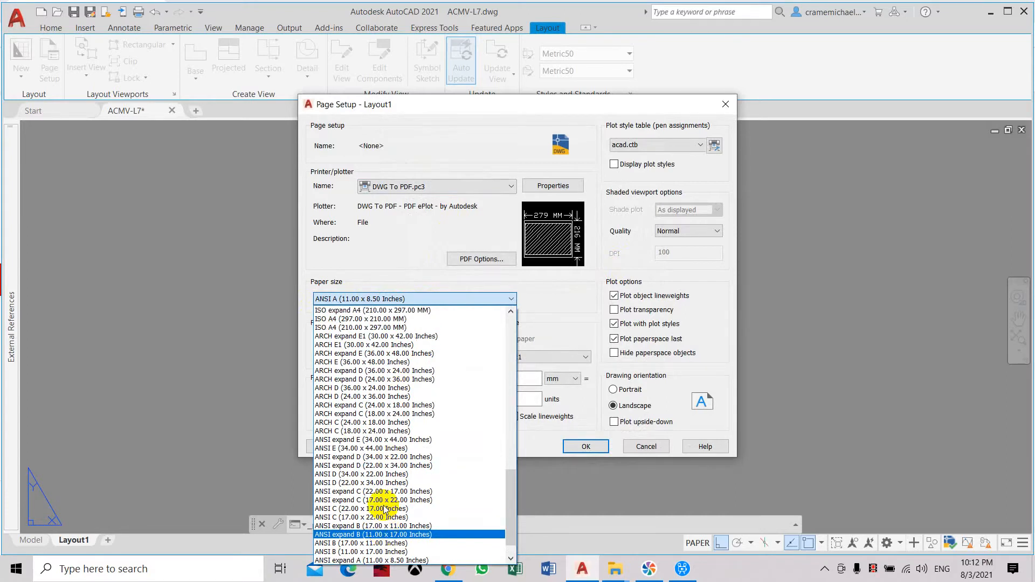
scroll(385, 507, up, 5)
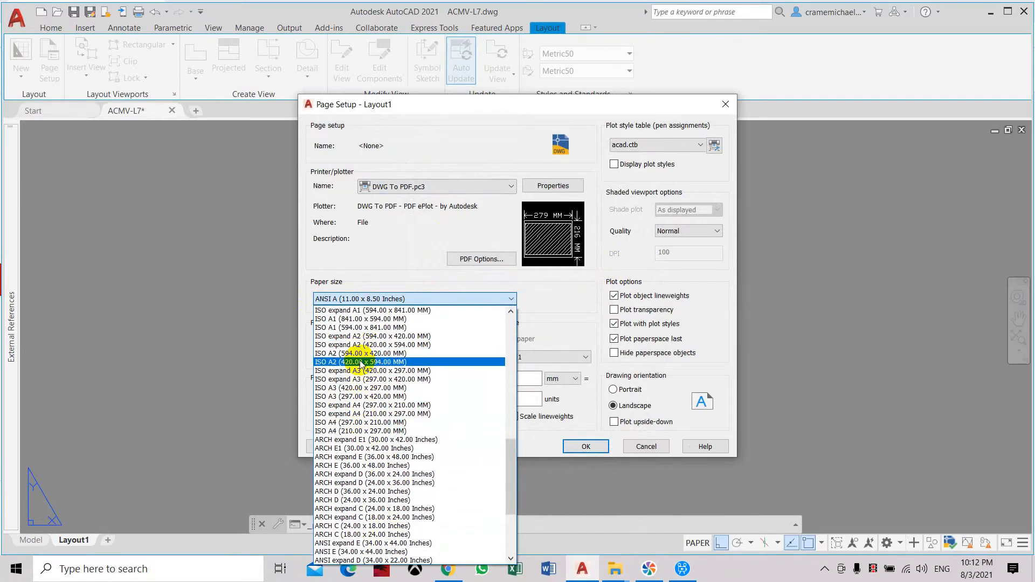
click(363, 327)
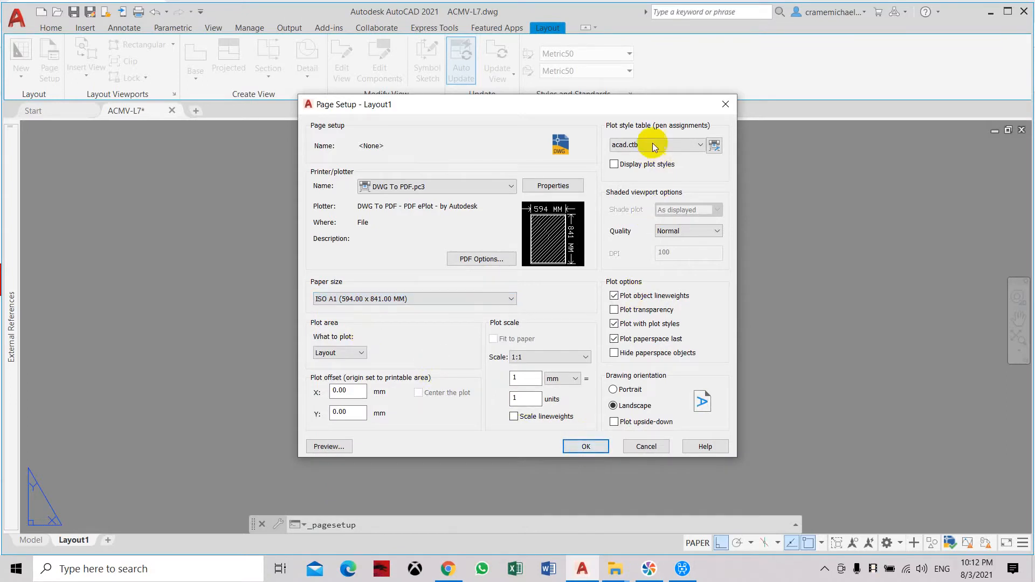
click(596, 446)
click(579, 418)
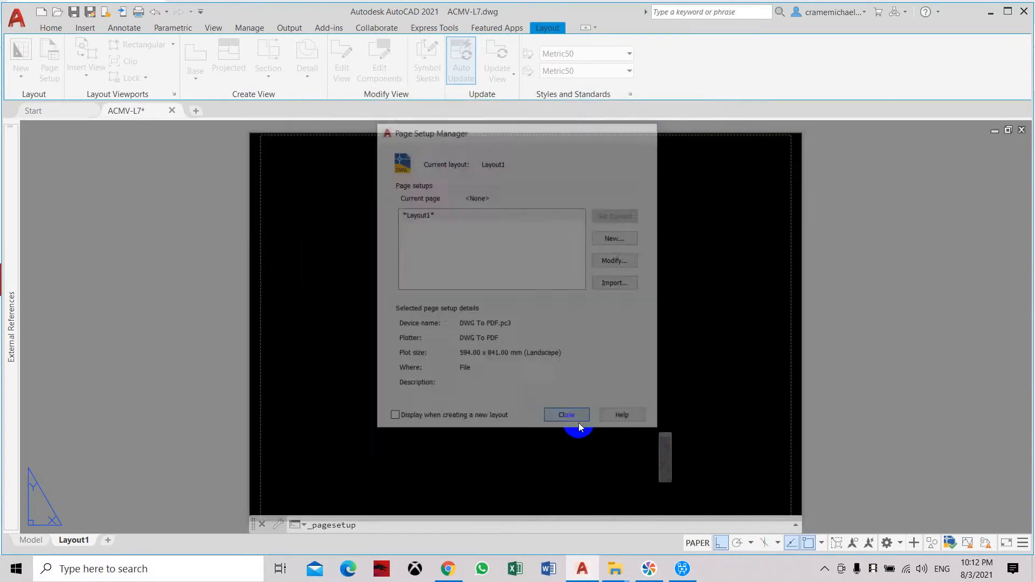
Step: Measure the height of the layout sheet along its left edge
scroll(529, 342, down, 4)
scroll(418, 348, up, 4)
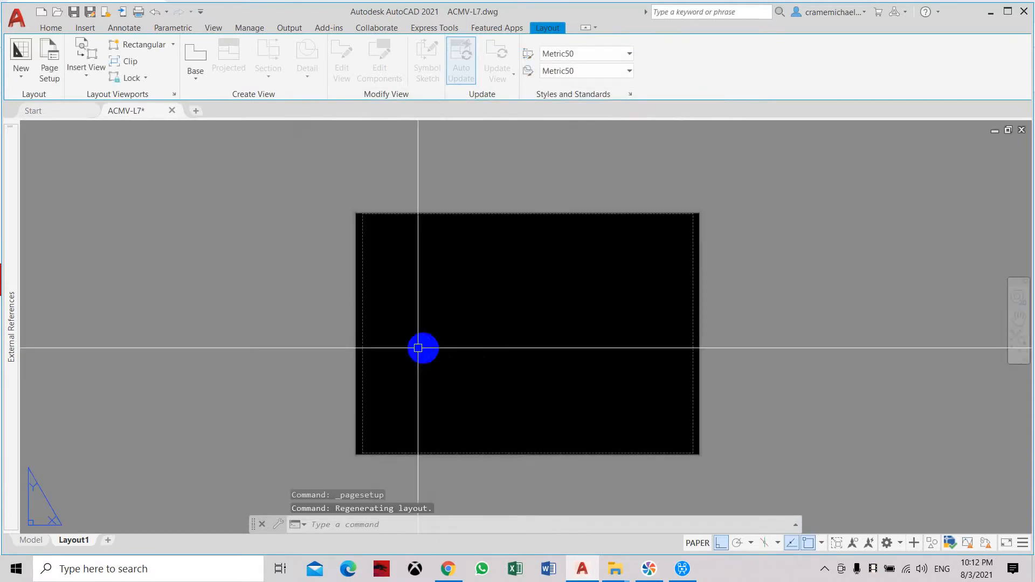
text(ist)
key(Return)
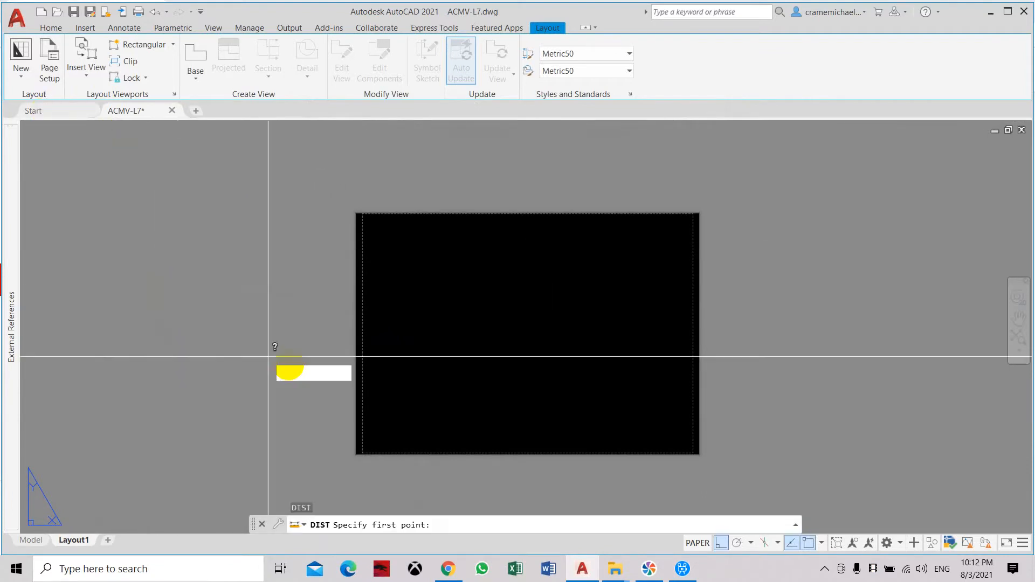
click(357, 454)
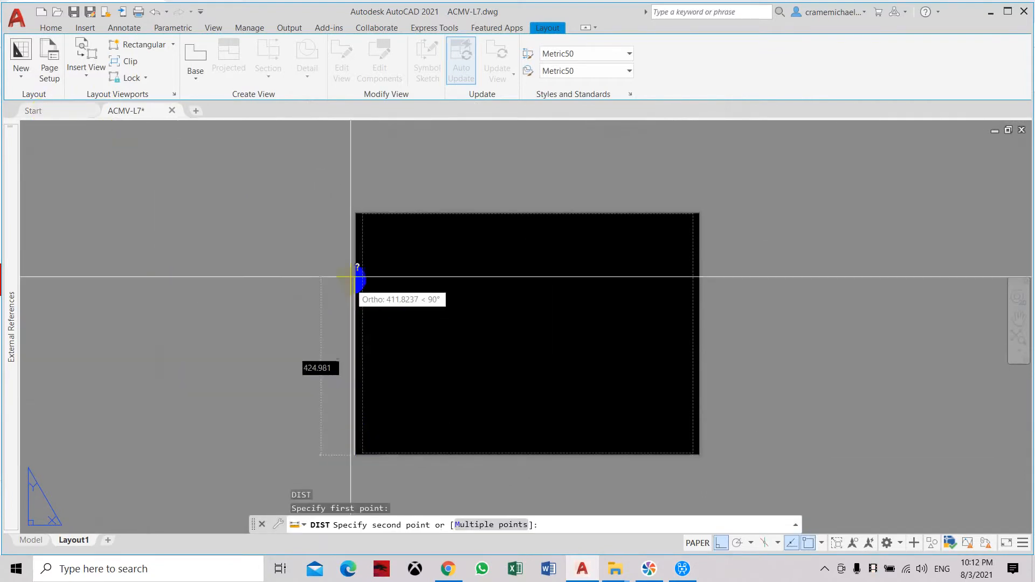
click(353, 214)
key(Escape)
key(Escape)
middle_drag(443, 355, 395, 363)
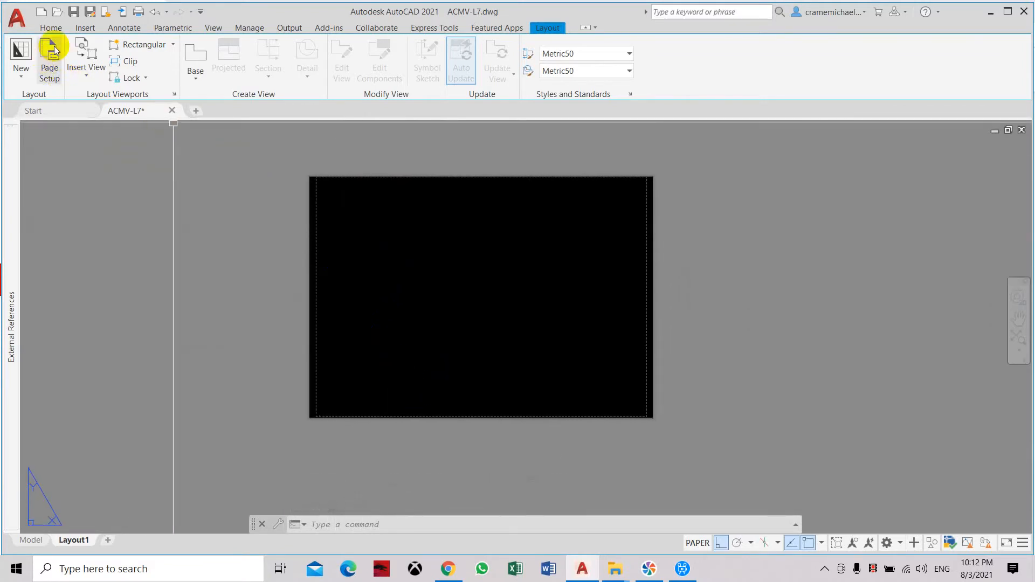
Step: Attach the A1 Sample drawing from the Desktop as an external reference at scale 1 with its insertion point specified on-screen
click(86, 28)
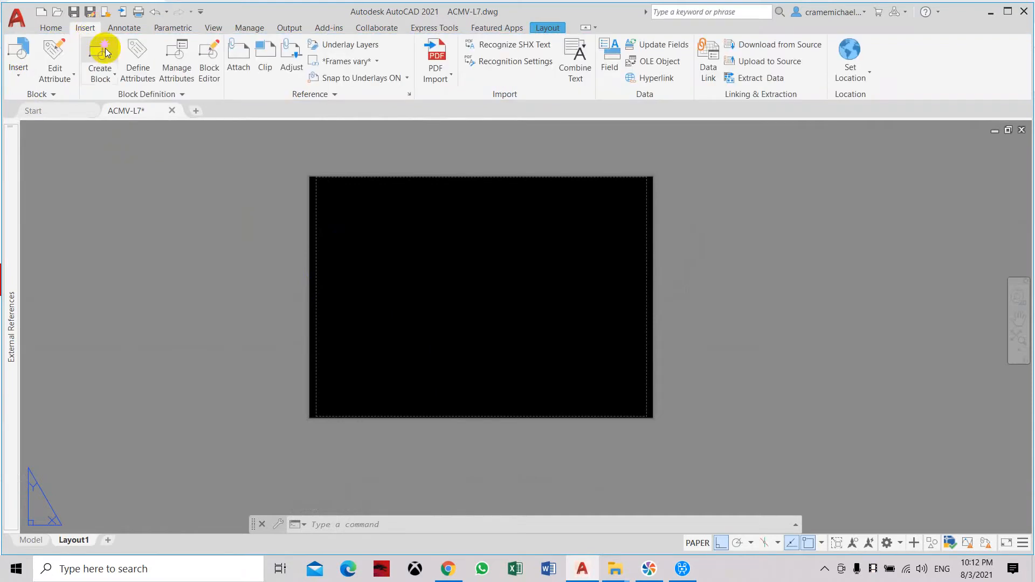
click(240, 59)
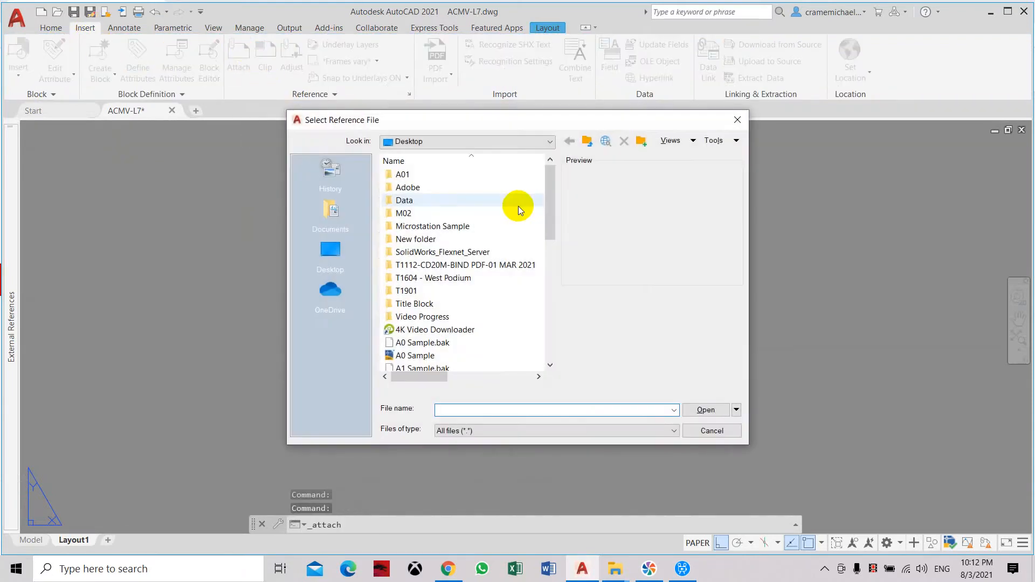
scroll(457, 349, down, 1)
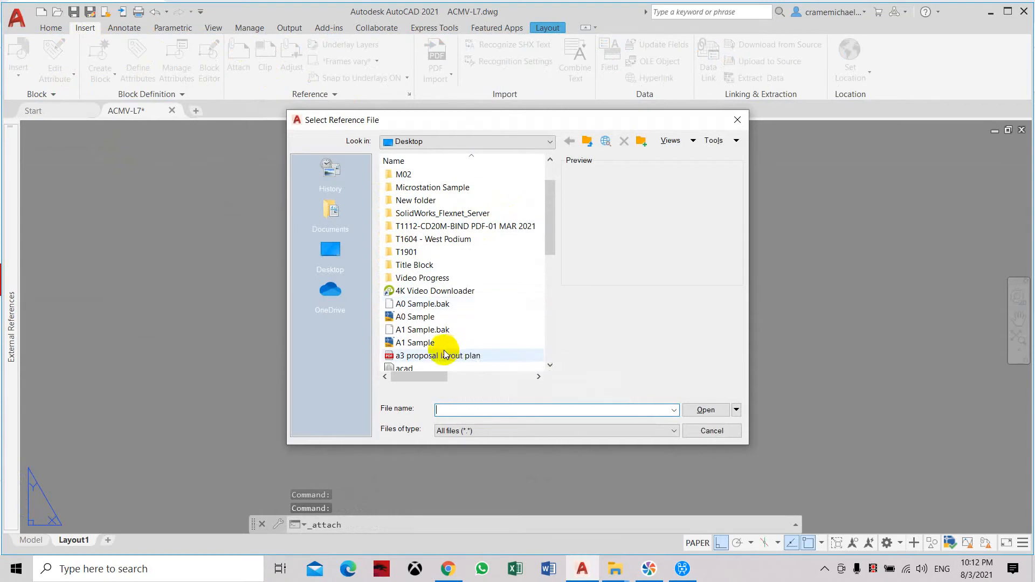
click(452, 347)
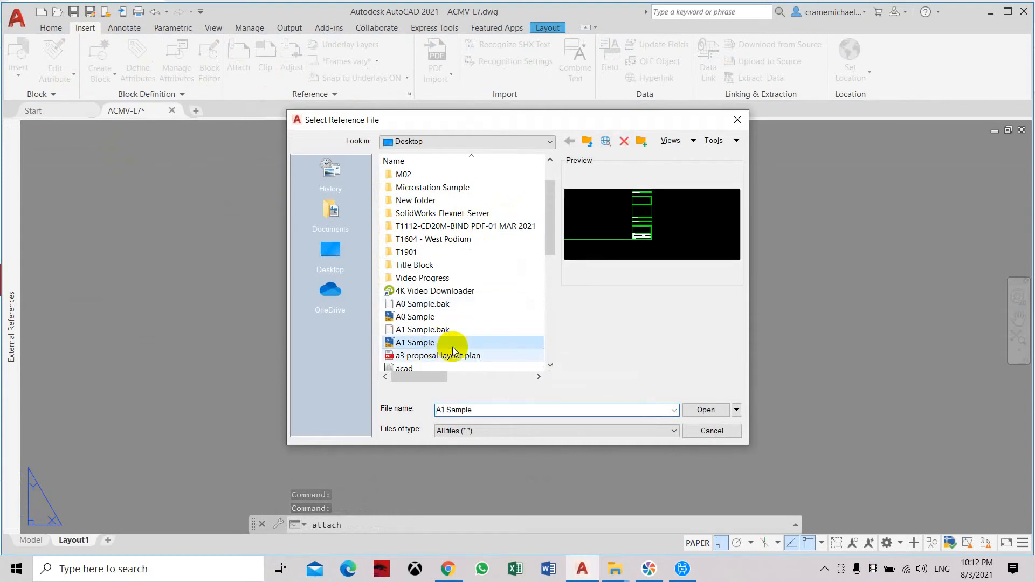
click(715, 411)
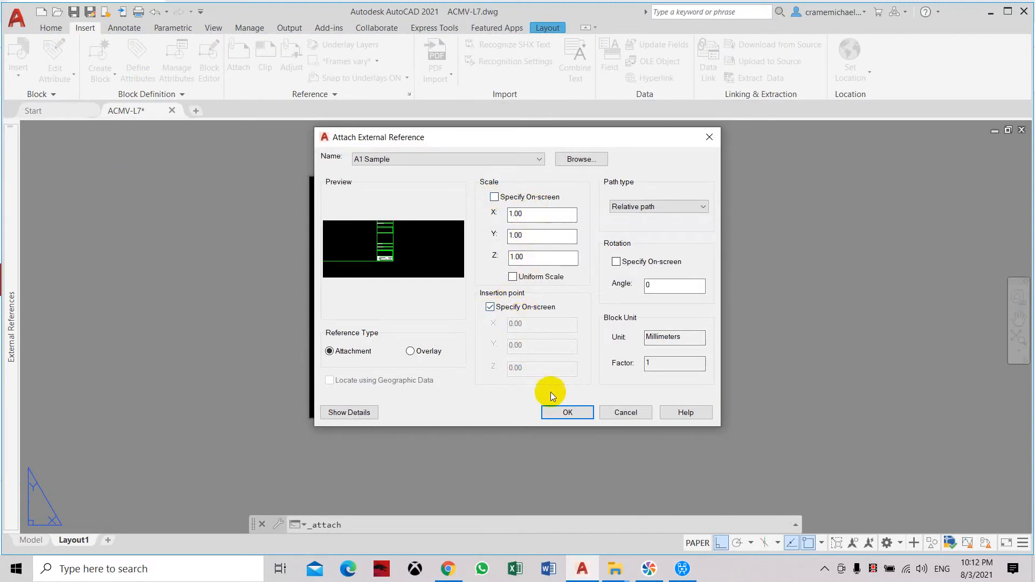
click(558, 411)
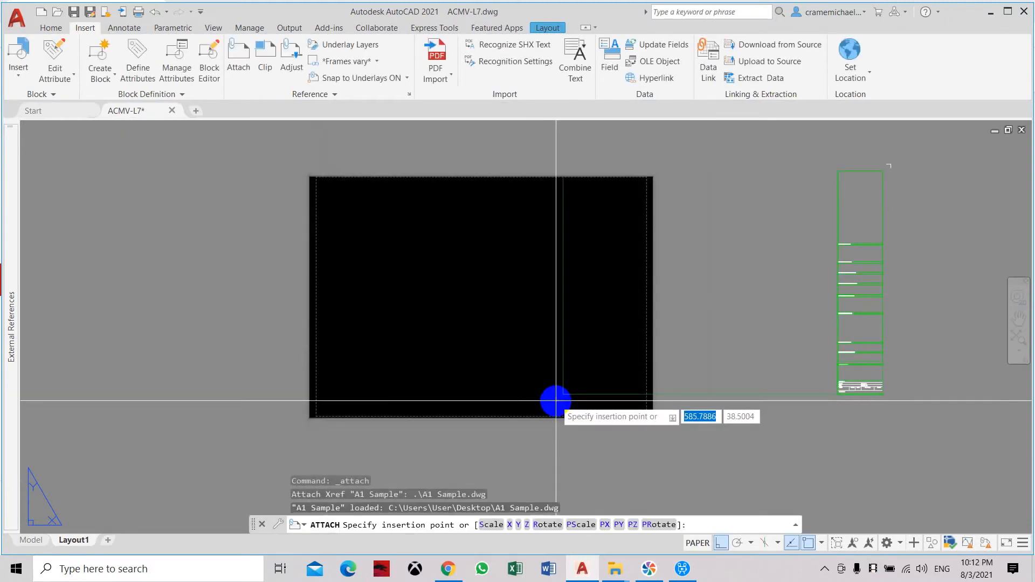
Step: Place the A1 Sample title block at the lower-left corner of the sheet's printable area
scroll(326, 411, up, 8)
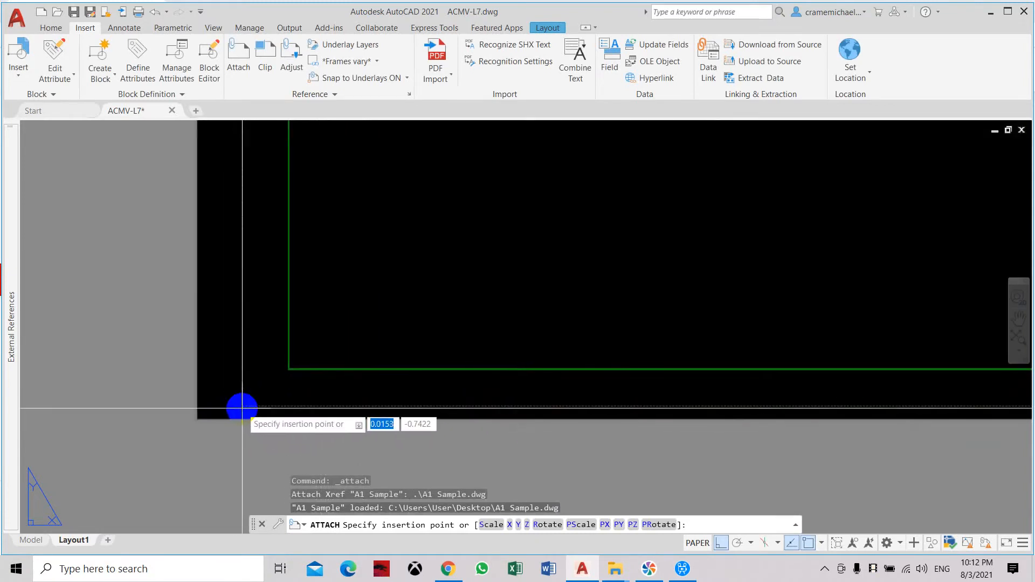
scroll(242, 406, up, 6)
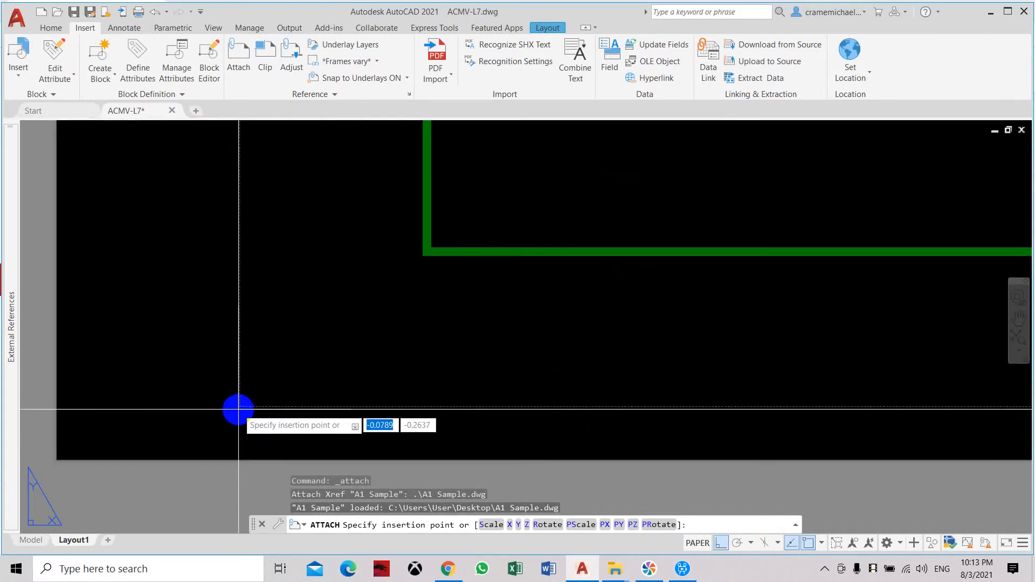
click(237, 410)
scroll(298, 342, down, 6)
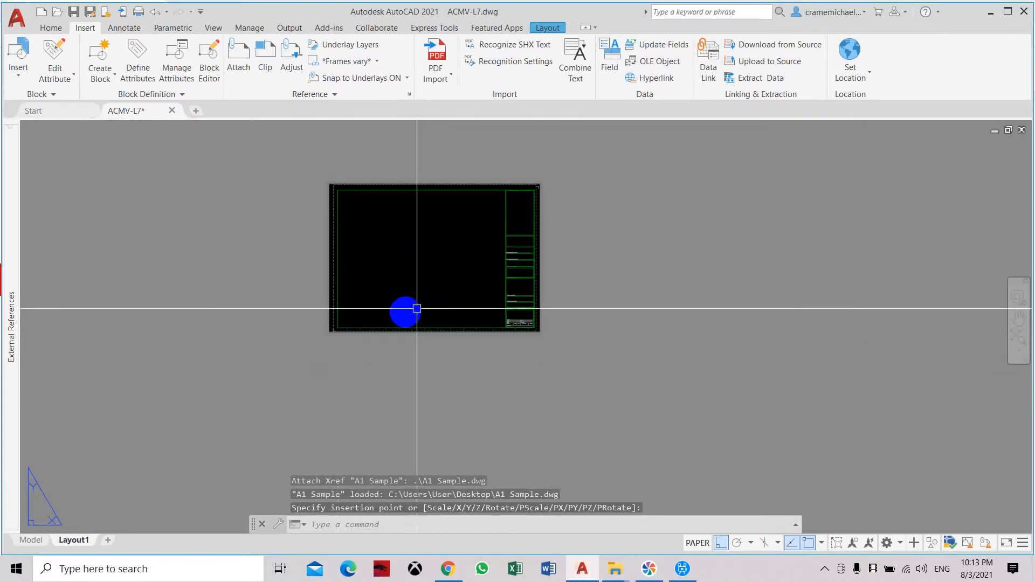
Step: Examine how the title block frame fits within the sheet edges and the printable area
scroll(533, 221, up, 4)
scroll(630, 188, down, 3)
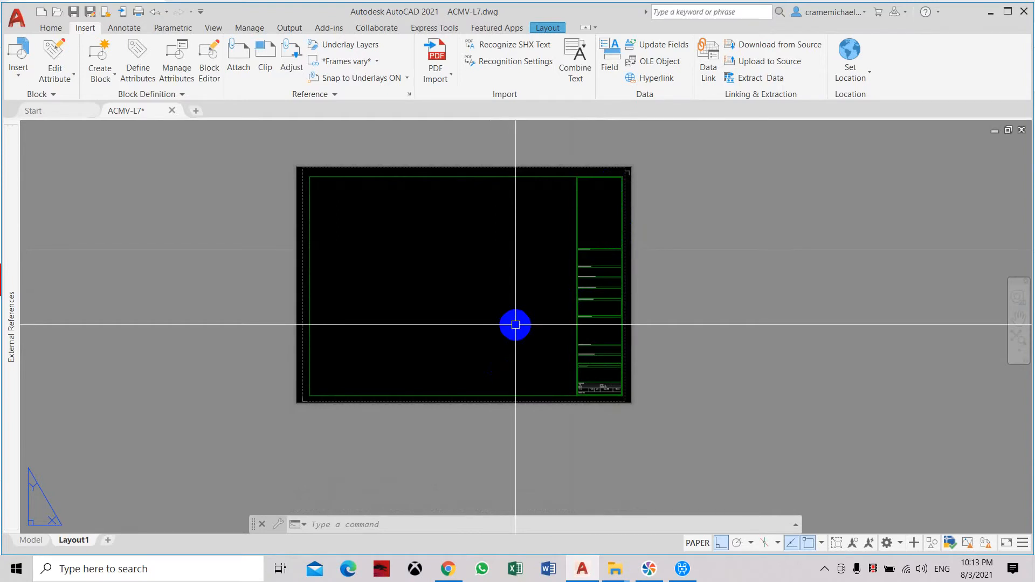
scroll(335, 148, up, 4)
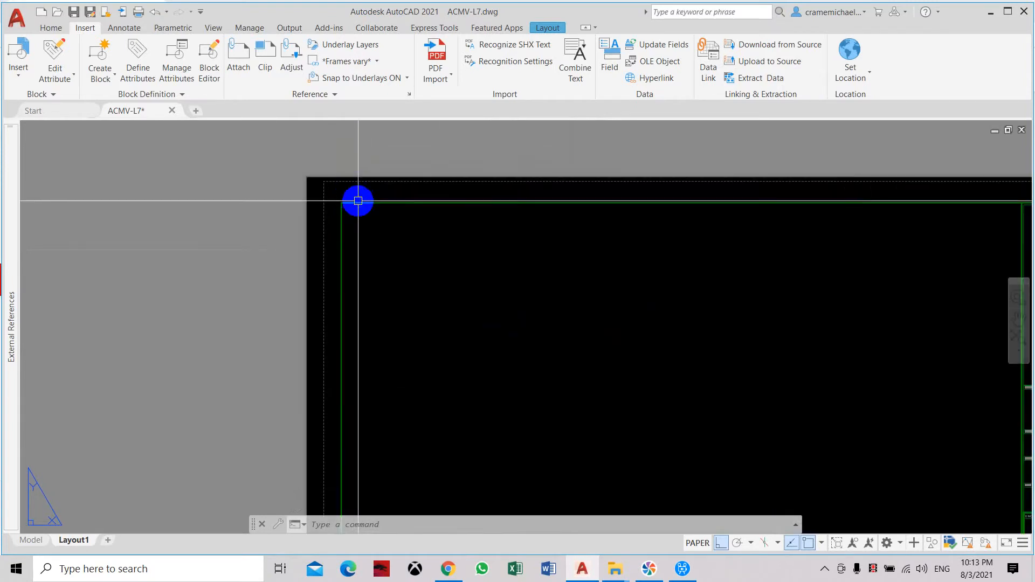
scroll(335, 194, down, 4)
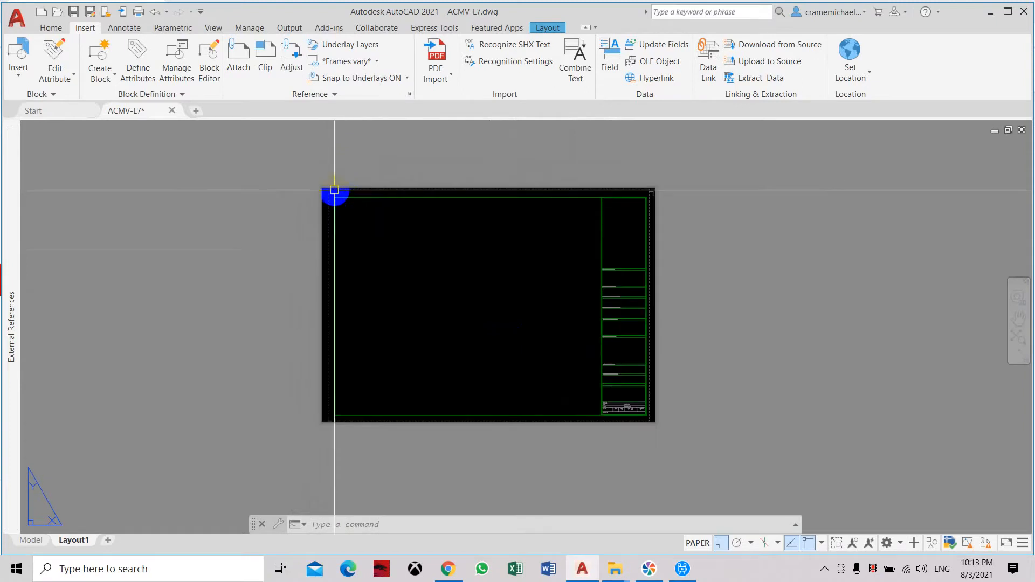
scroll(403, 190, up, 2)
scroll(403, 190, down, 4)
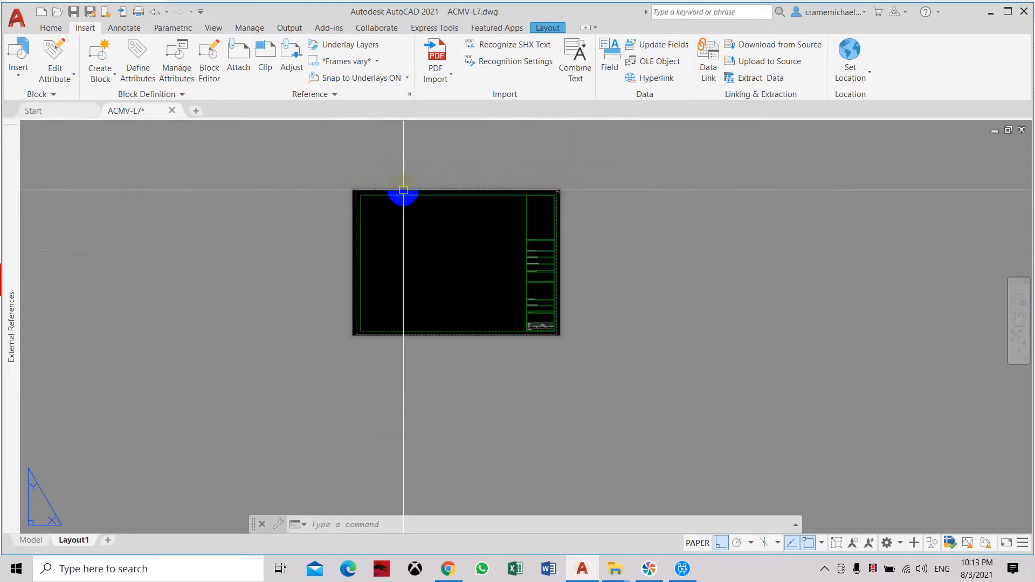
middle_drag(512, 254, 496, 261)
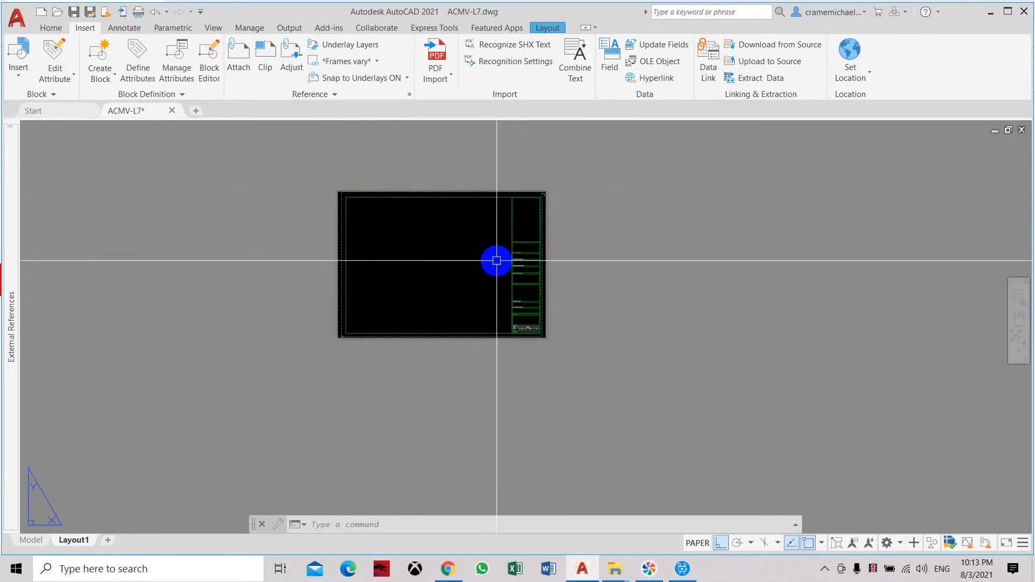
scroll(389, 219, up, 2)
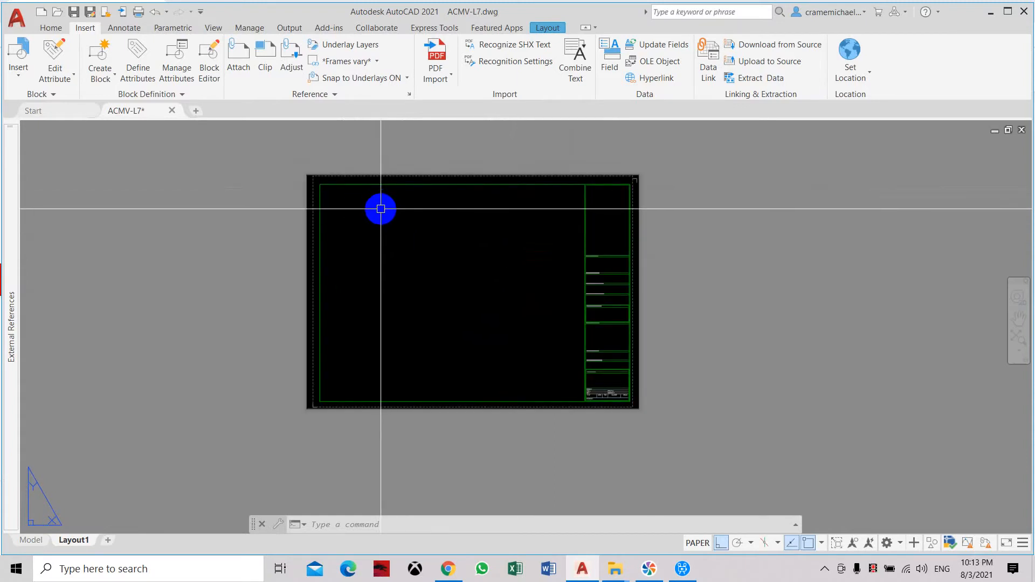
scroll(371, 265, up, 2)
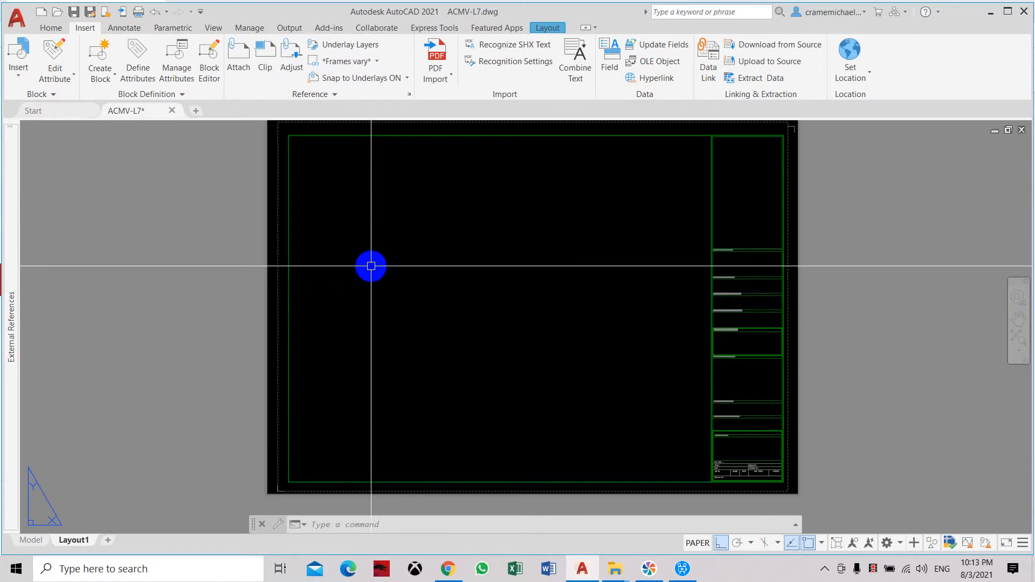
click(368, 527)
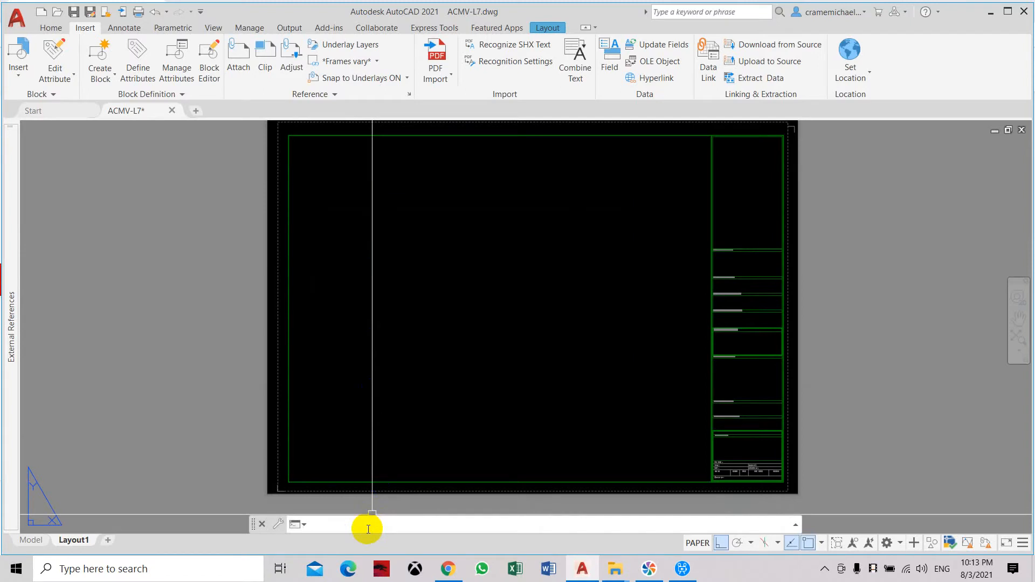
text(vp)
key(Return)
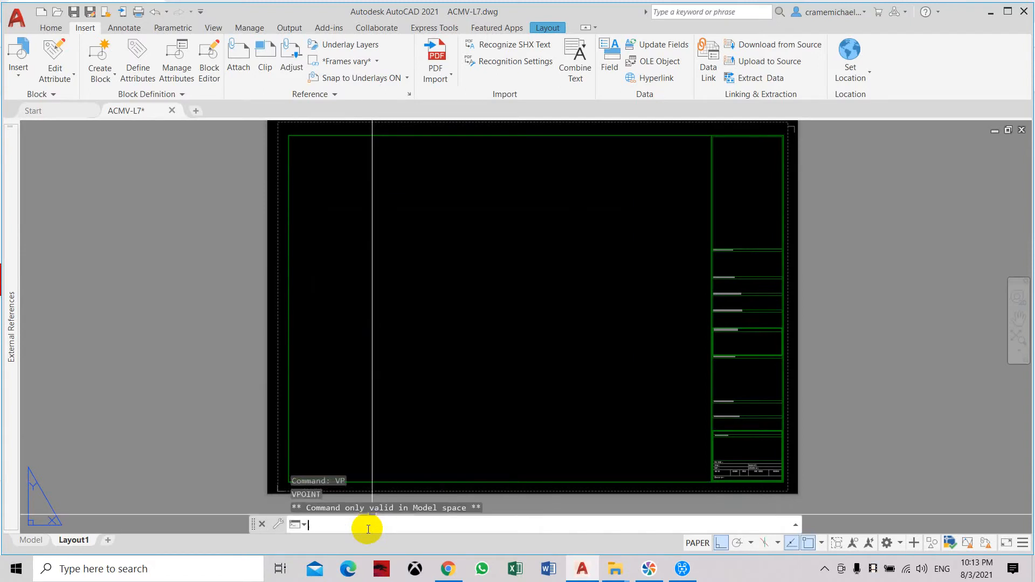
Step: Create a rectangular viewport about 374 wide by 418 high in the left part of the title block frame with MVIEW
click(392, 523)
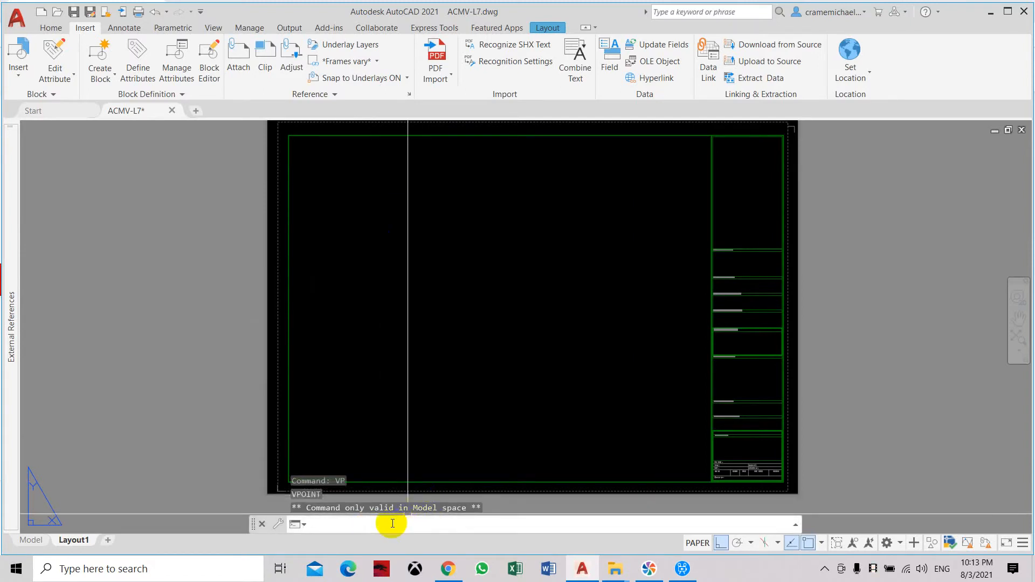
text(mv)
key(Return)
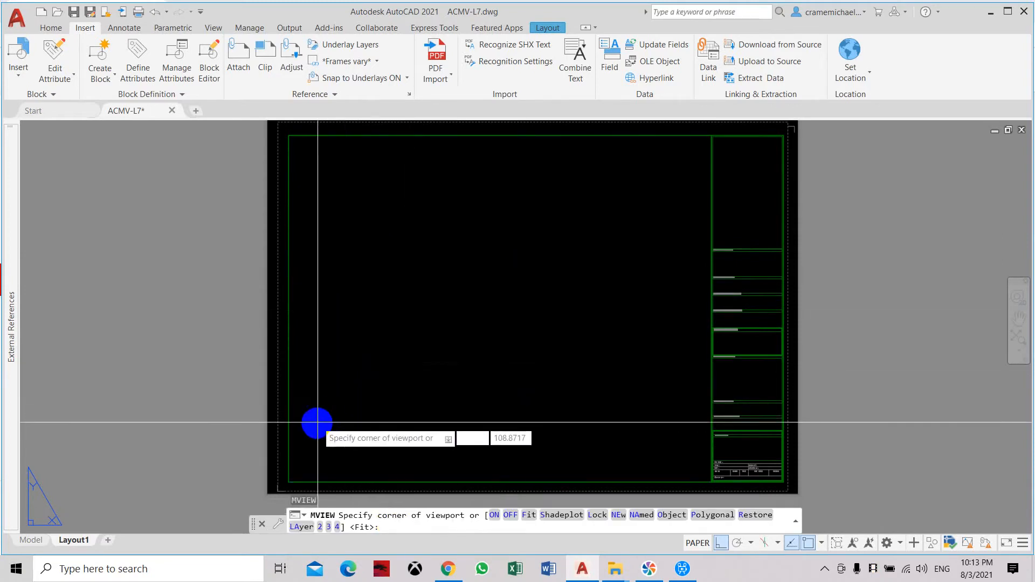
click(306, 465)
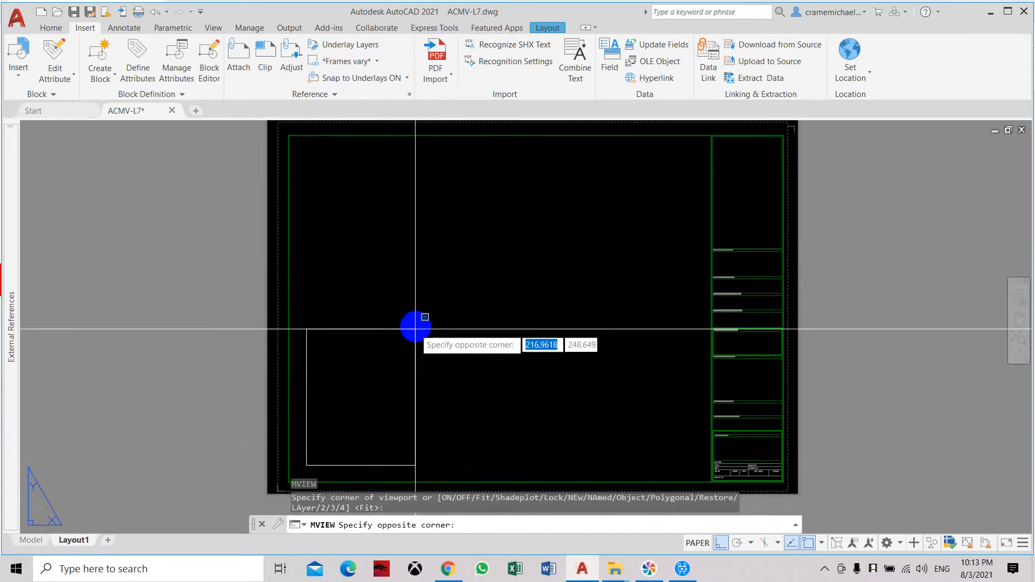
click(543, 201)
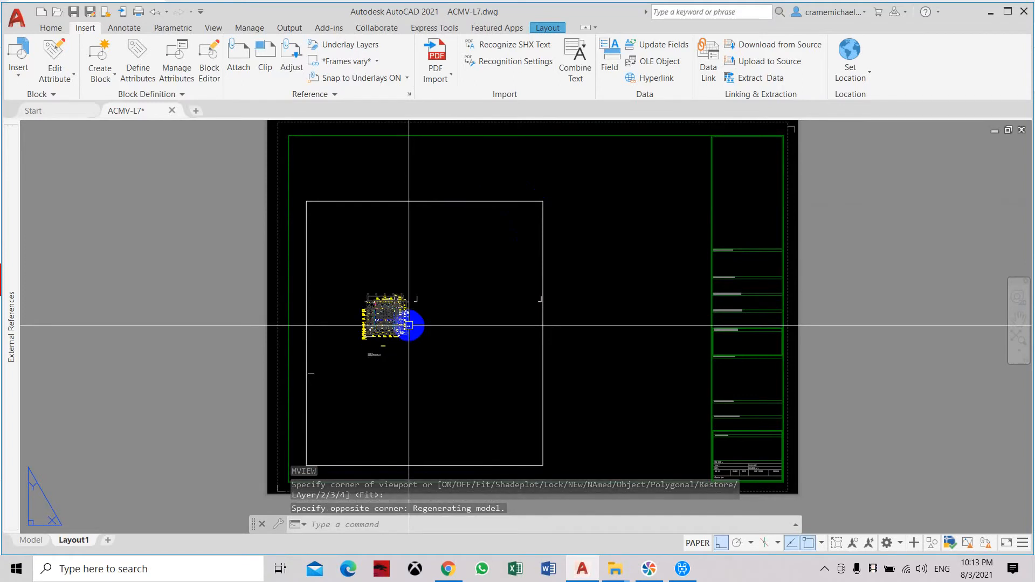
Step: Activate the viewport, enlarge and centre the ducting plan inside it, and return to paper space
mouse_move(18, 542)
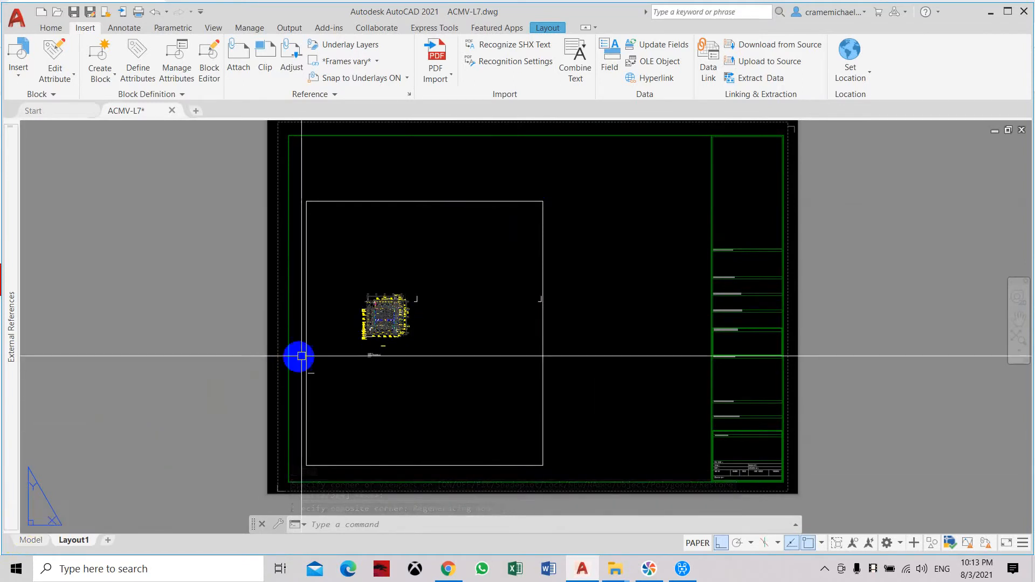
double_click(437, 302)
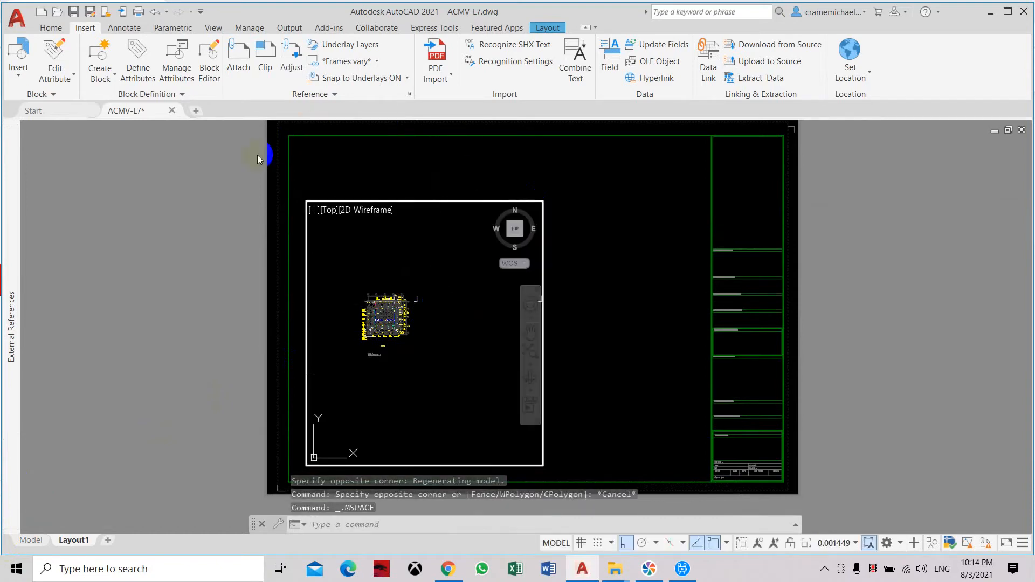
click(534, 356)
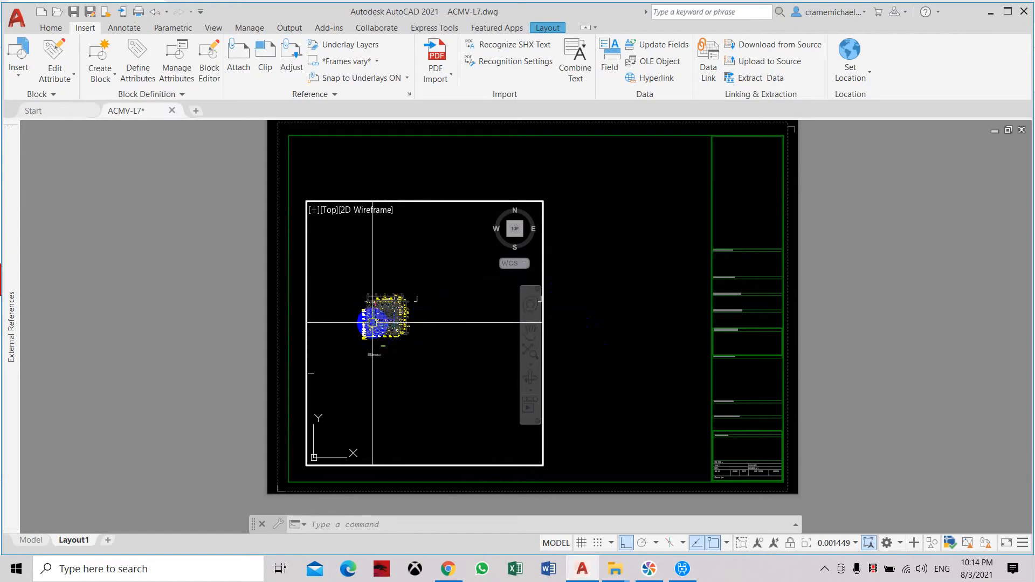
scroll(372, 322, up, 6)
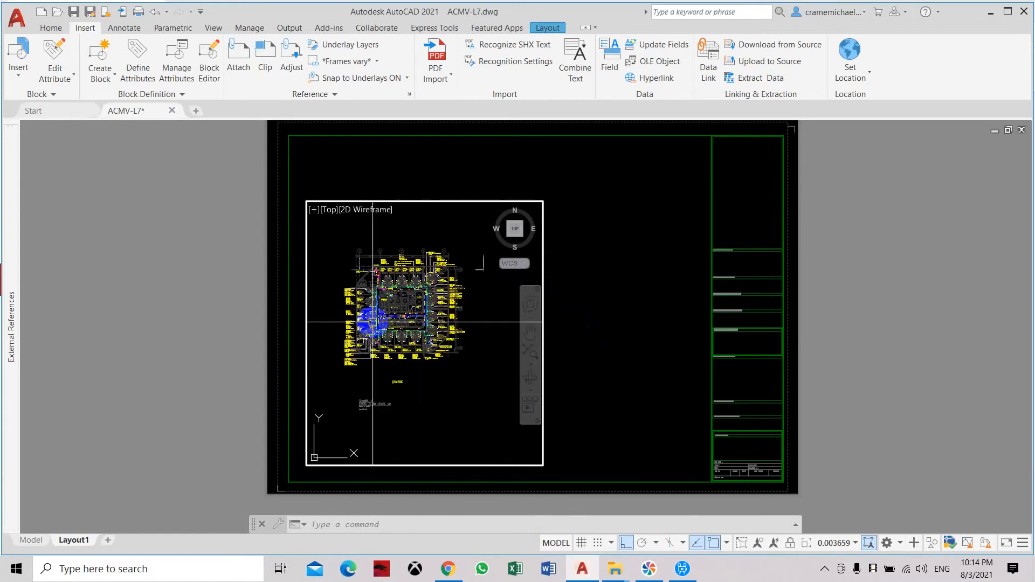
middle_drag(396, 292, 392, 321)
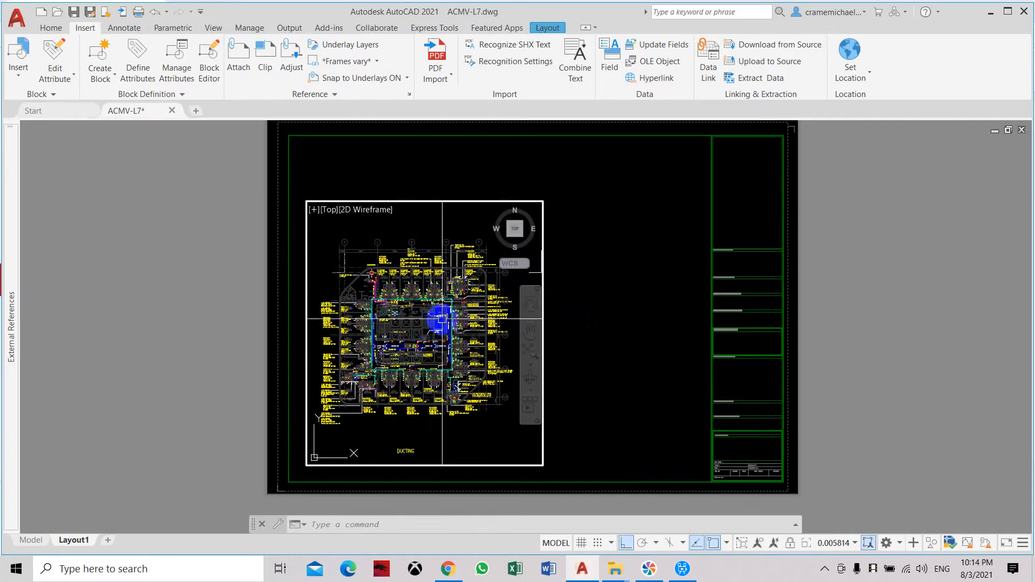
mouse_move(442, 319)
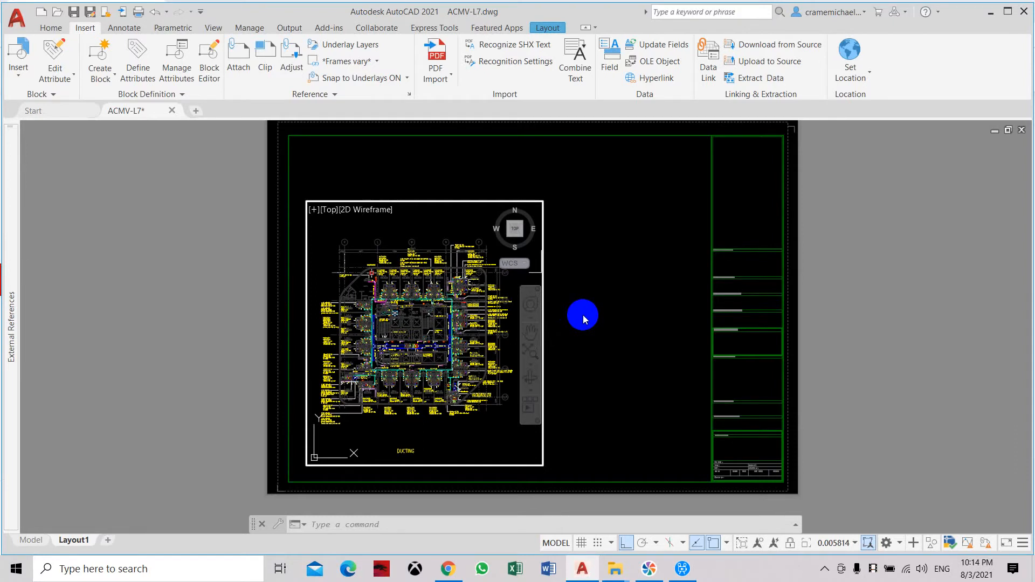
double_click(583, 314)
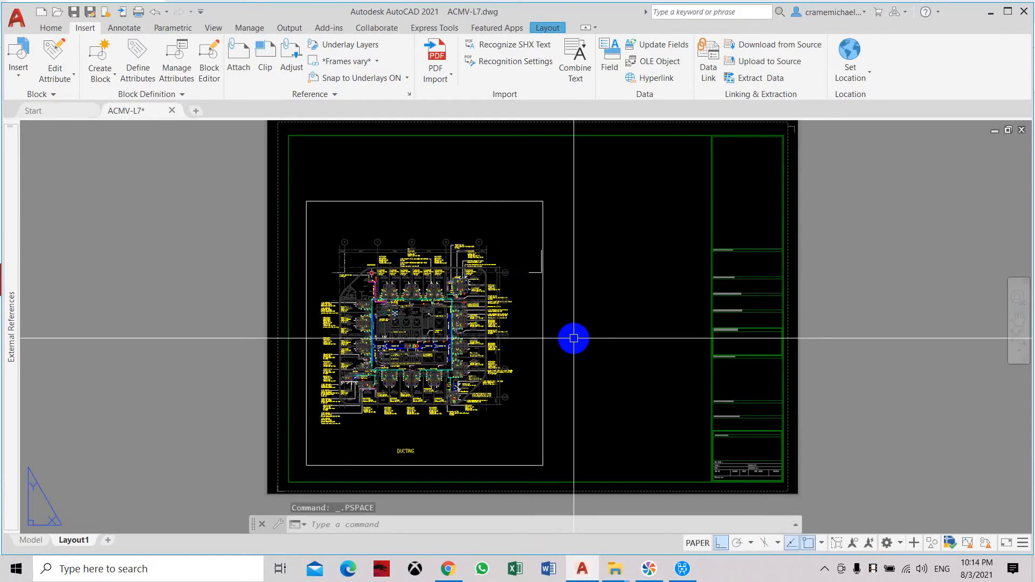
Step: Move the viewport horizontally to the right, towards the middle of the title block's drawing area
text(m)
key(Return)
click(579, 301)
click(536, 335)
key(Return)
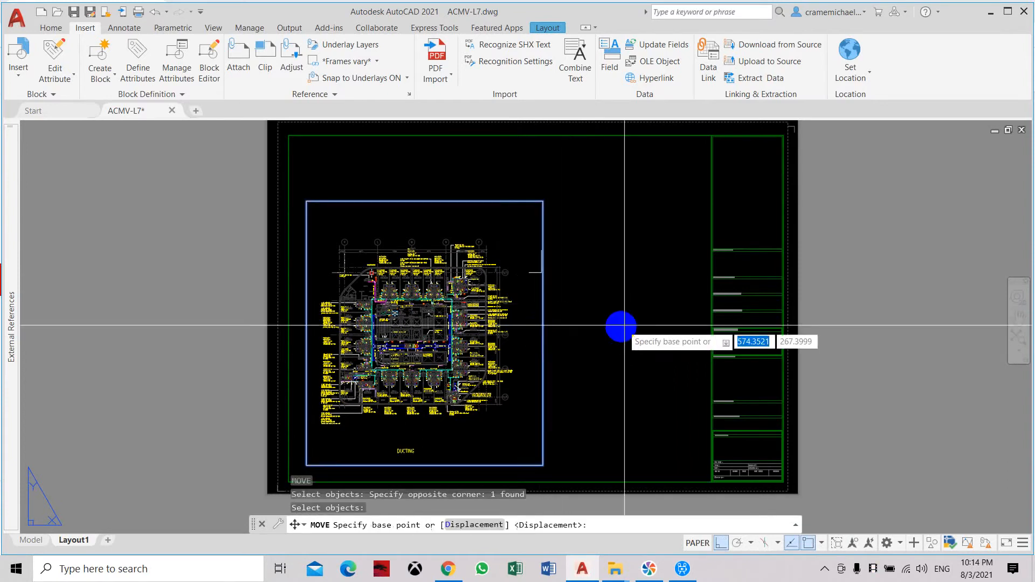
click(621, 326)
click(685, 289)
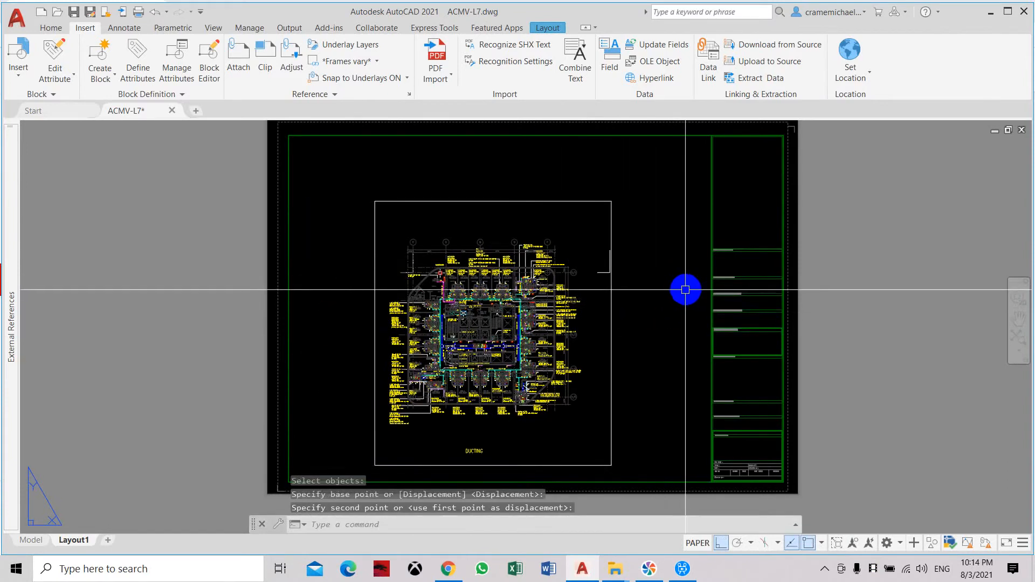
Step: Turn Ortho off and move the viewport slightly upward within the title block frame
key(F8)
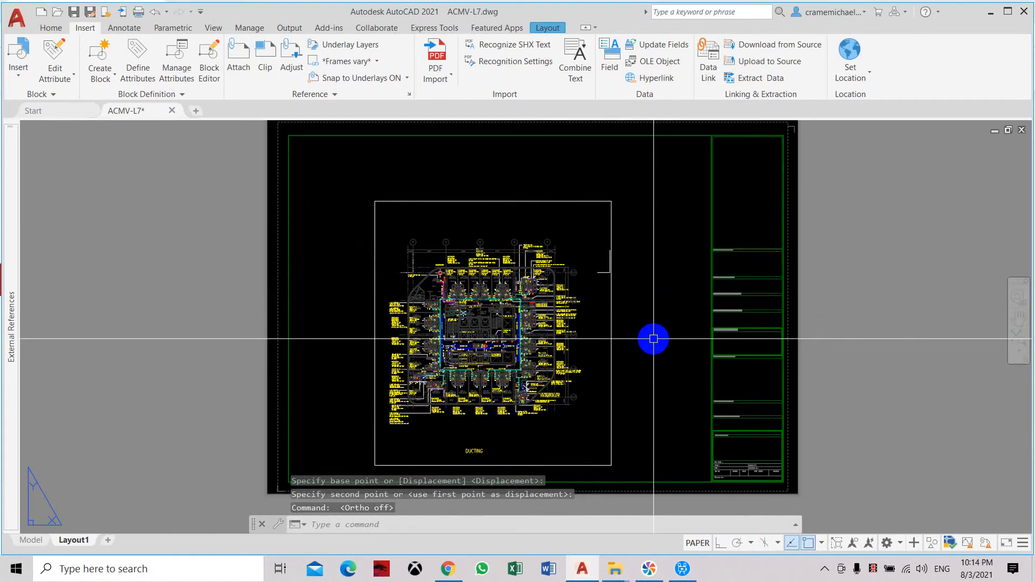
text(m)
key(Return)
click(655, 337)
click(600, 373)
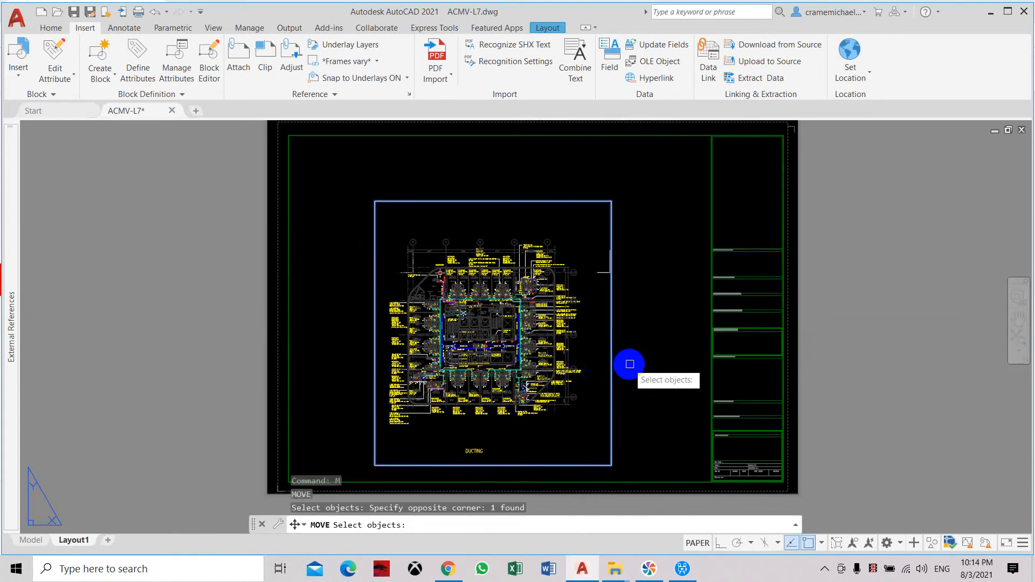
key(Return)
click(631, 350)
click(635, 317)
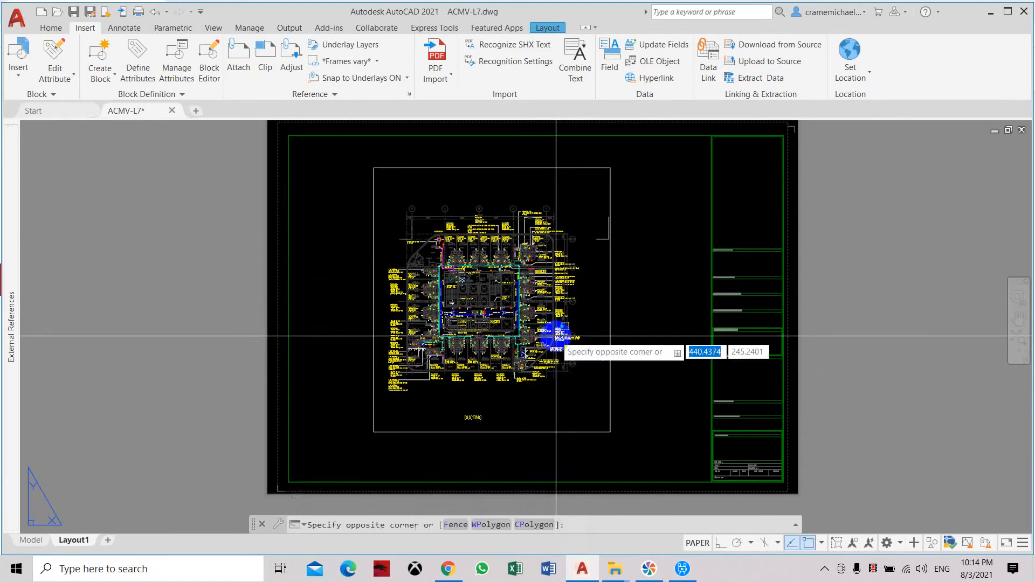
Step: Activate the viewport and query its scale with VPSCALE
double_click(556, 336)
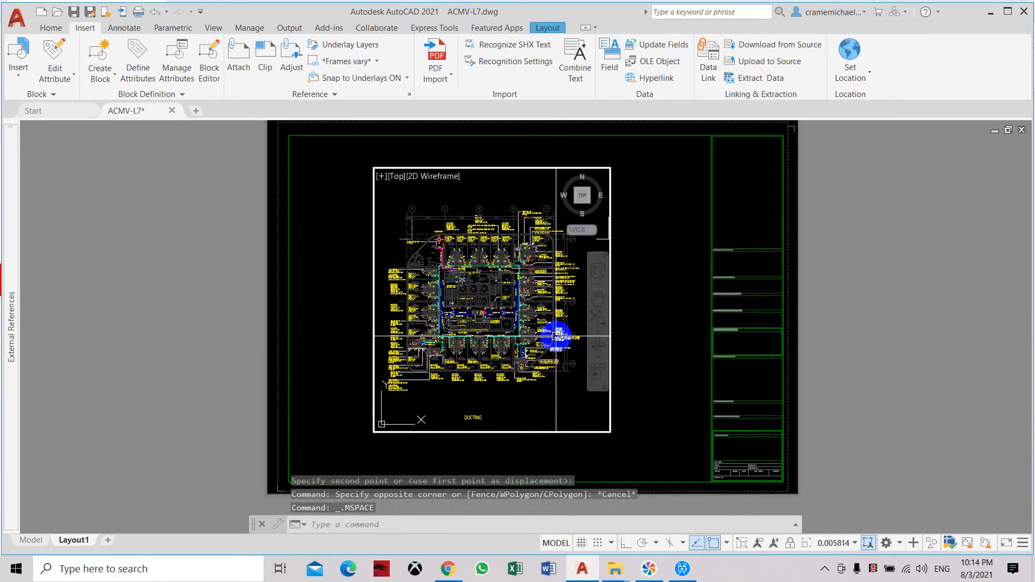
text(VPSCALE)
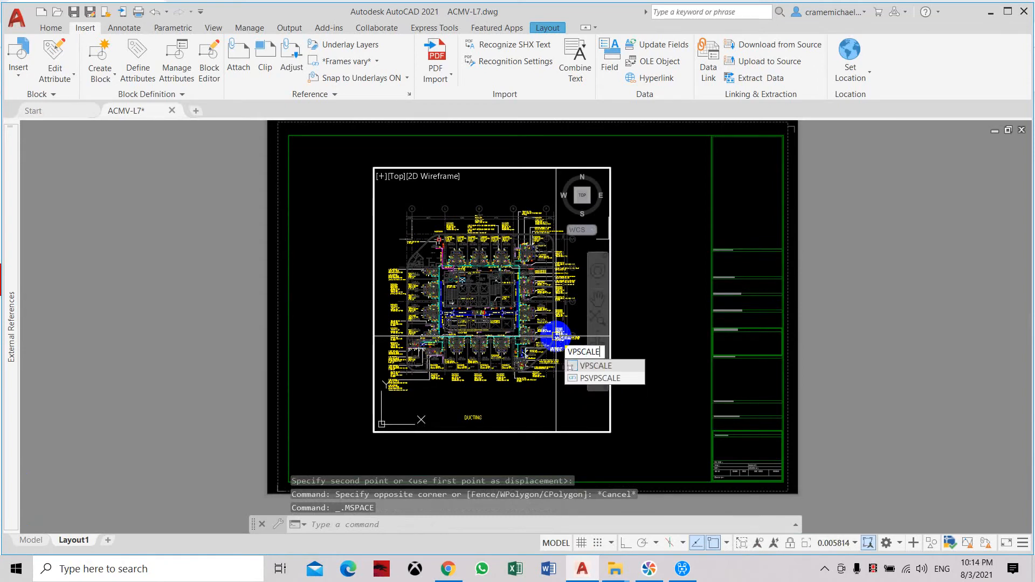
key(Return)
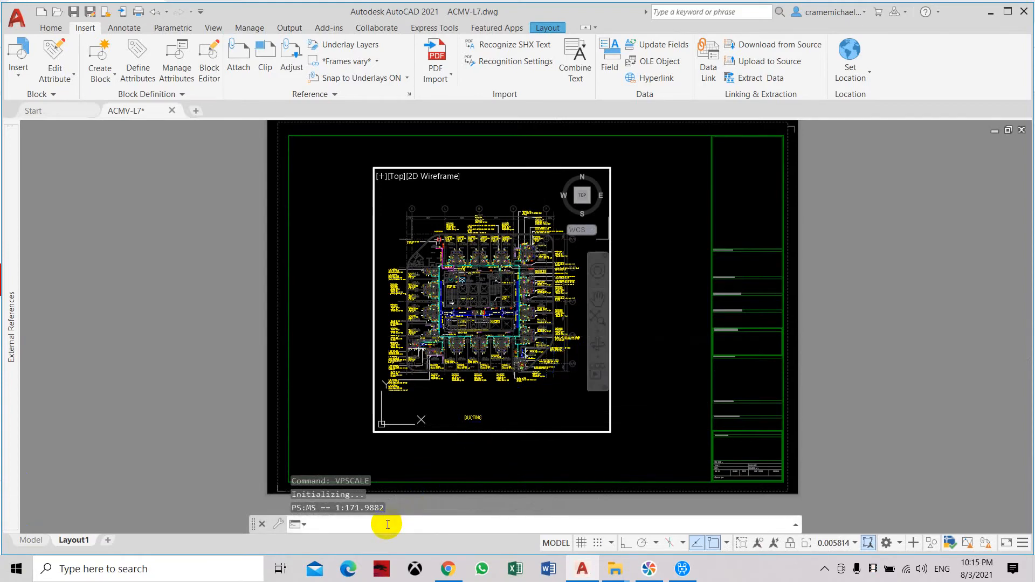
text(100)
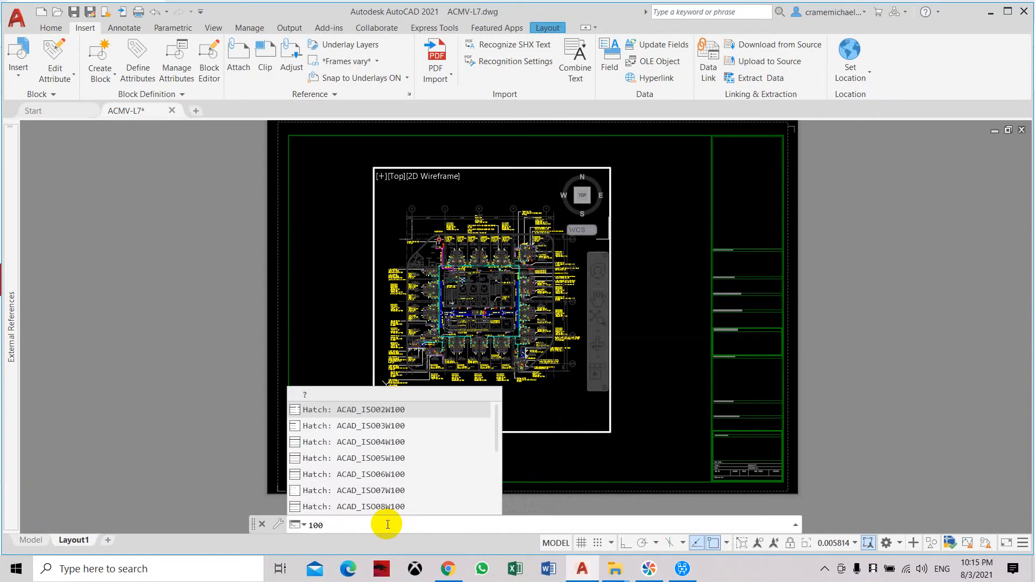
key(Return)
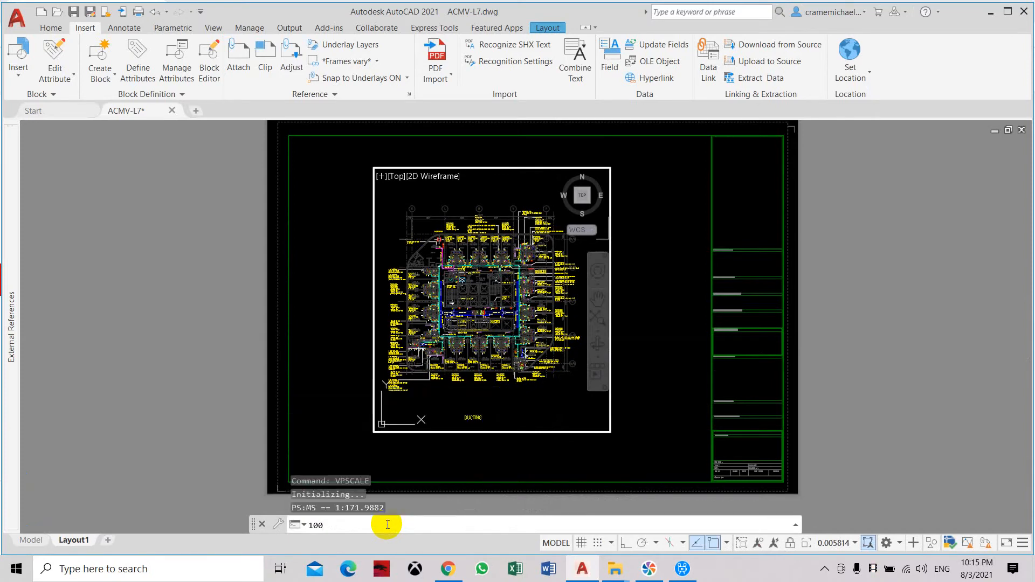
key(Return)
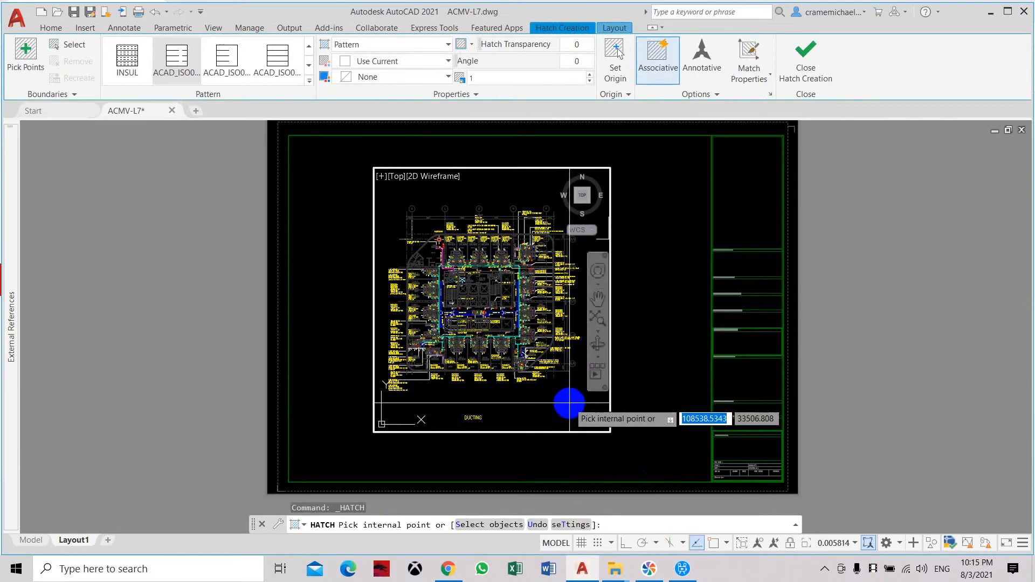
key(Return)
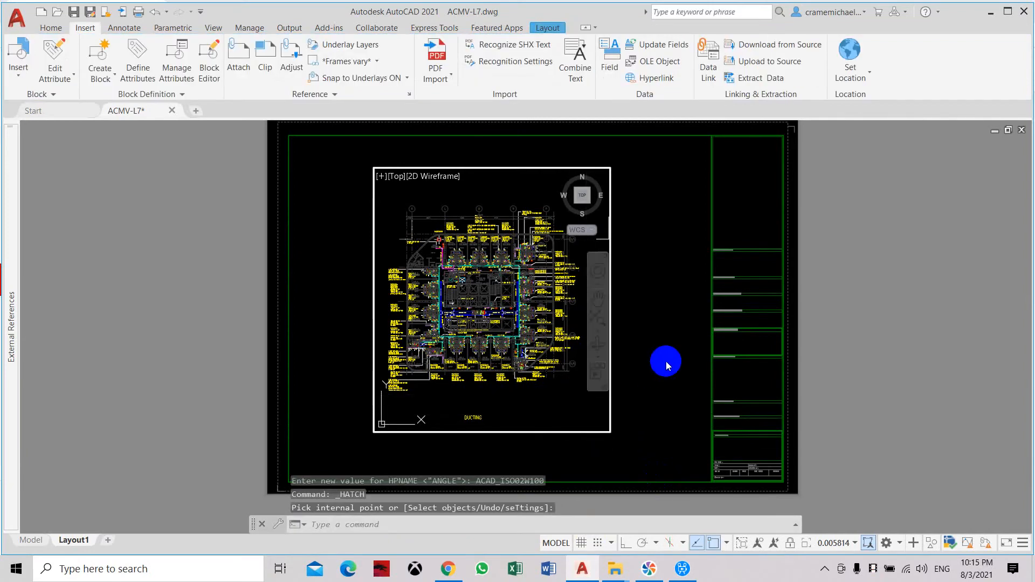
Step: Return to paper space, select the ducting plan viewport and open its properties
double_click(665, 363)
click(642, 384)
click(595, 441)
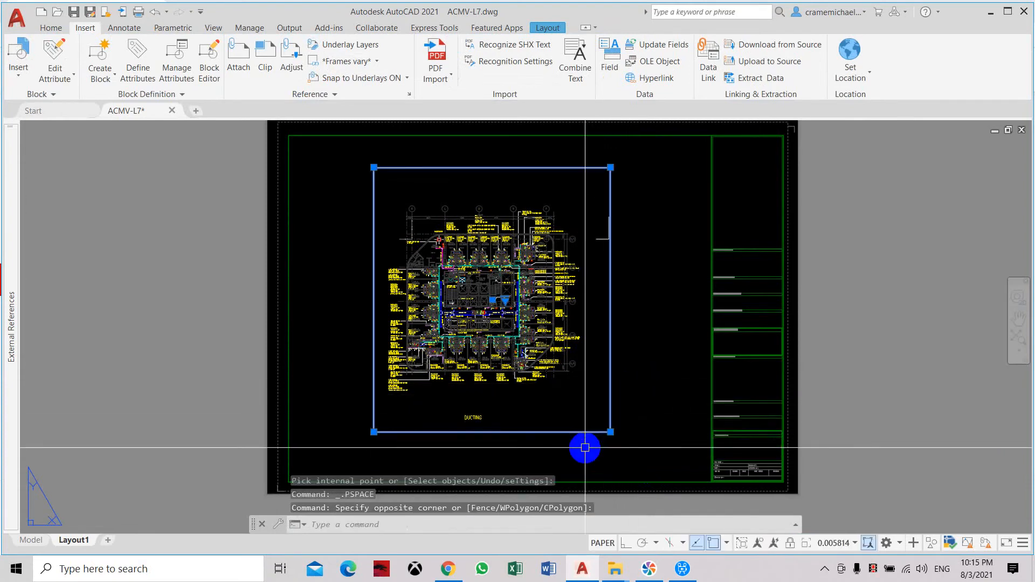
right_click(609, 404)
click(642, 379)
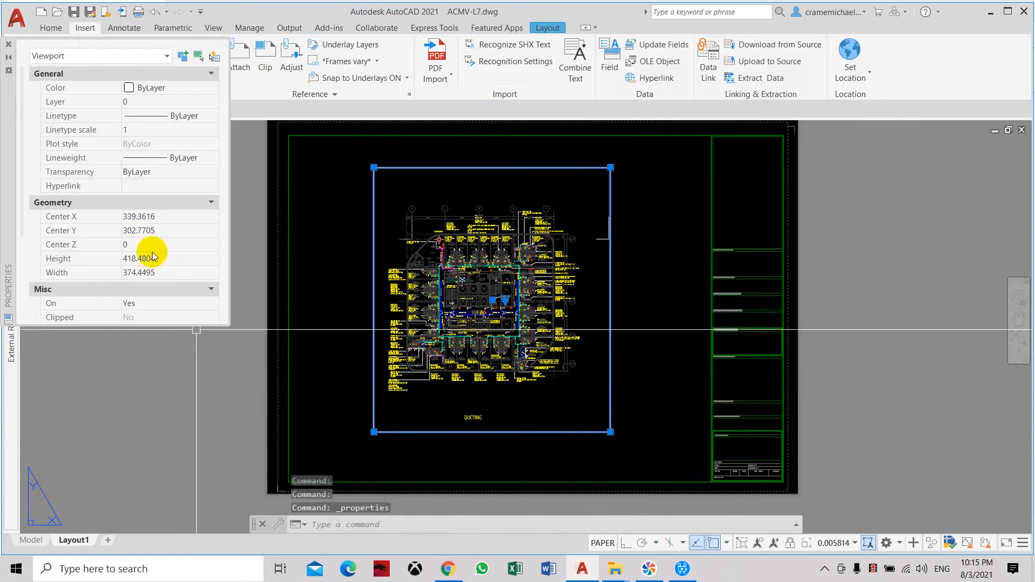
Step: Set the viewport's standard scale to 1:100 and close its properties
scroll(152, 254, down, 5)
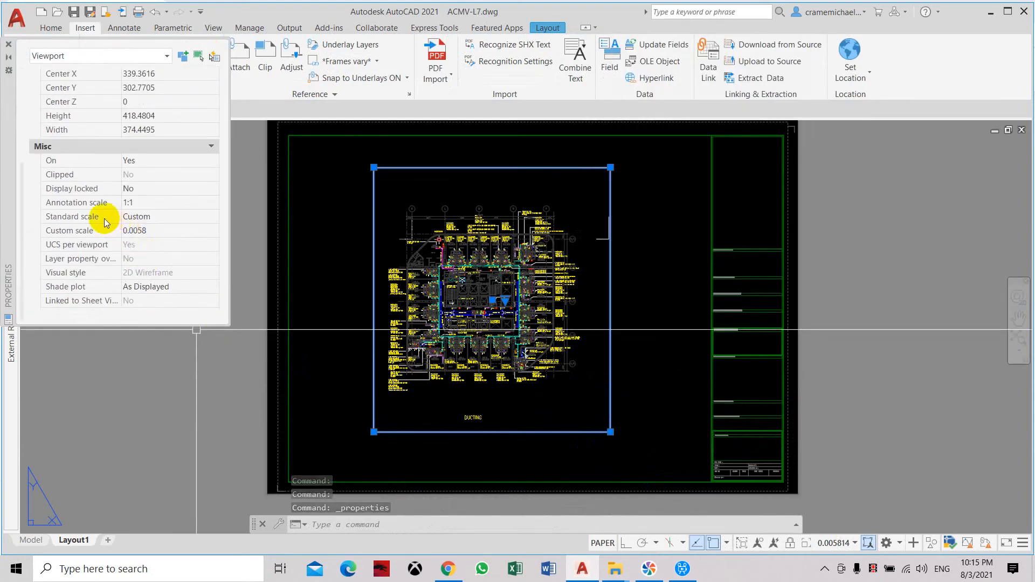
click(215, 217)
click(214, 217)
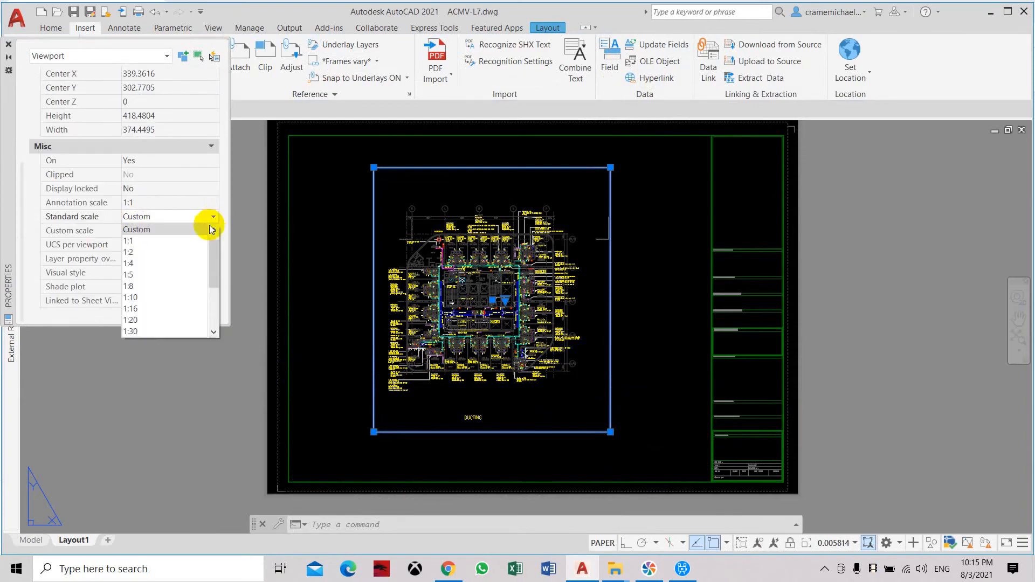
scroll(177, 326, down, 1)
click(171, 331)
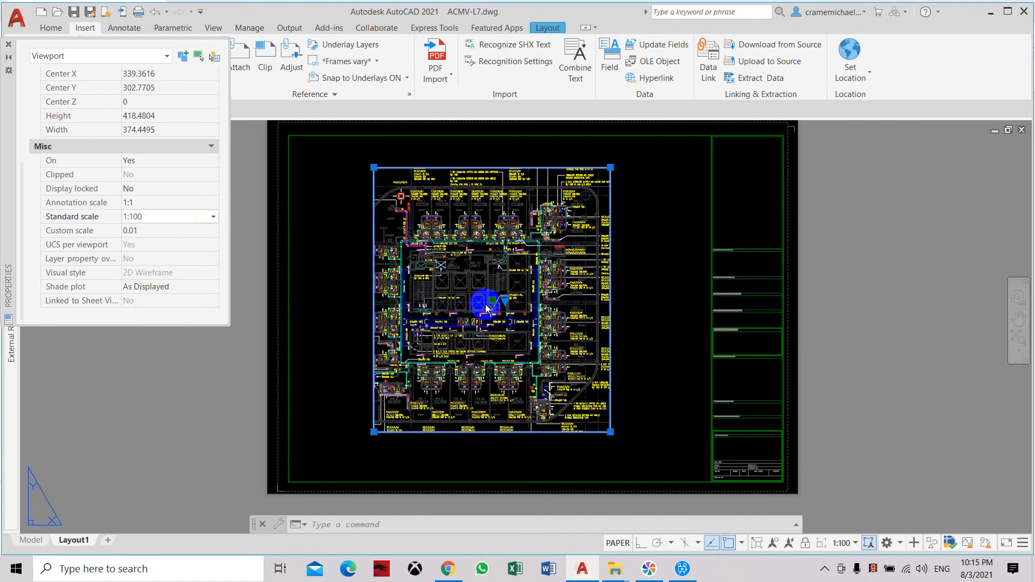
click(659, 320)
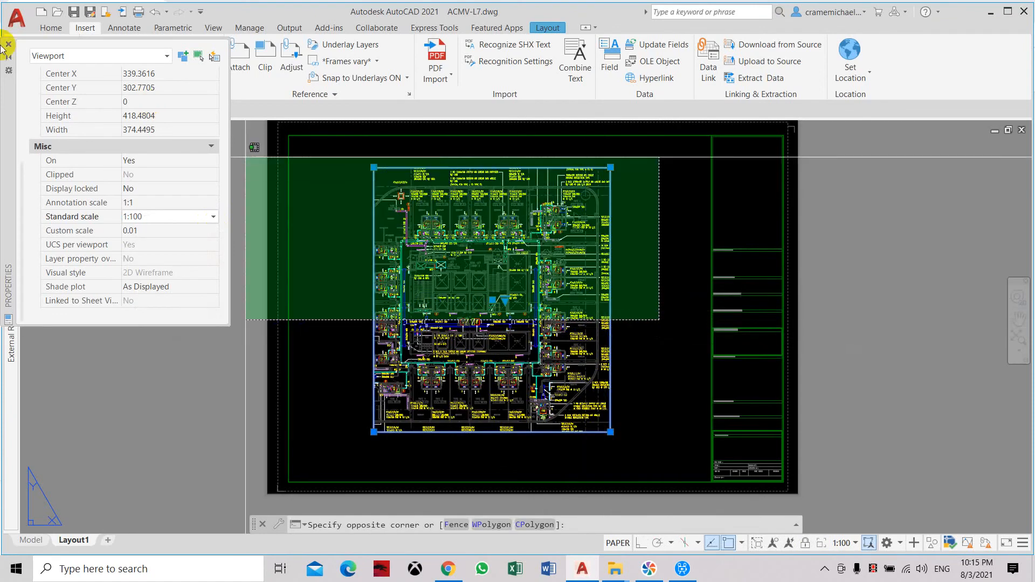
click(649, 302)
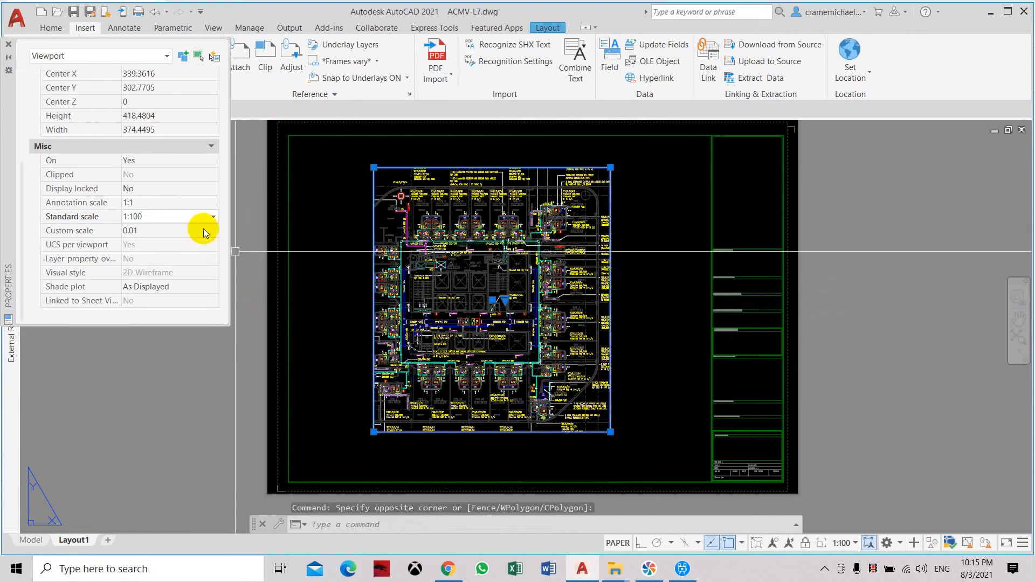
click(124, 222)
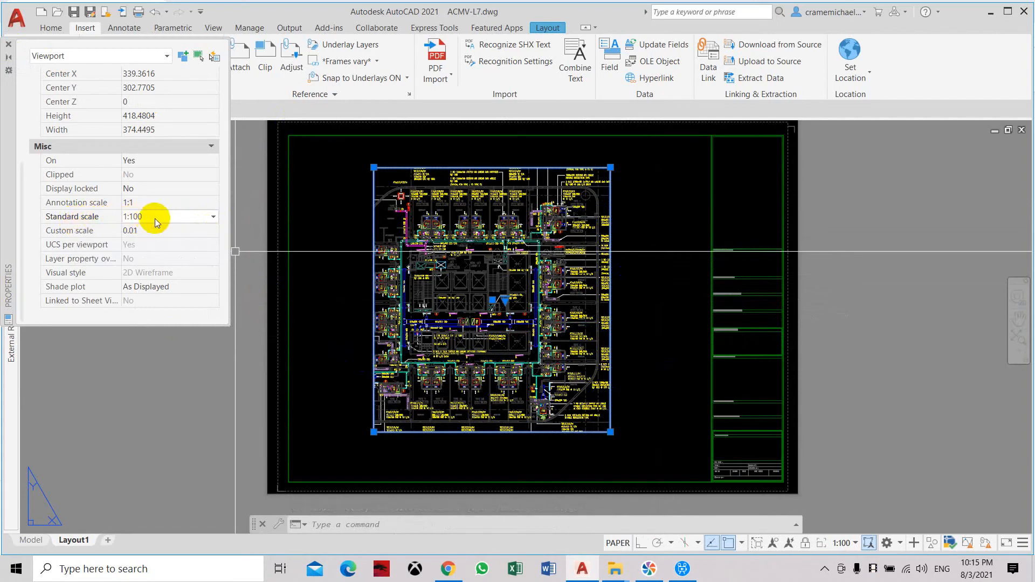
click(7, 46)
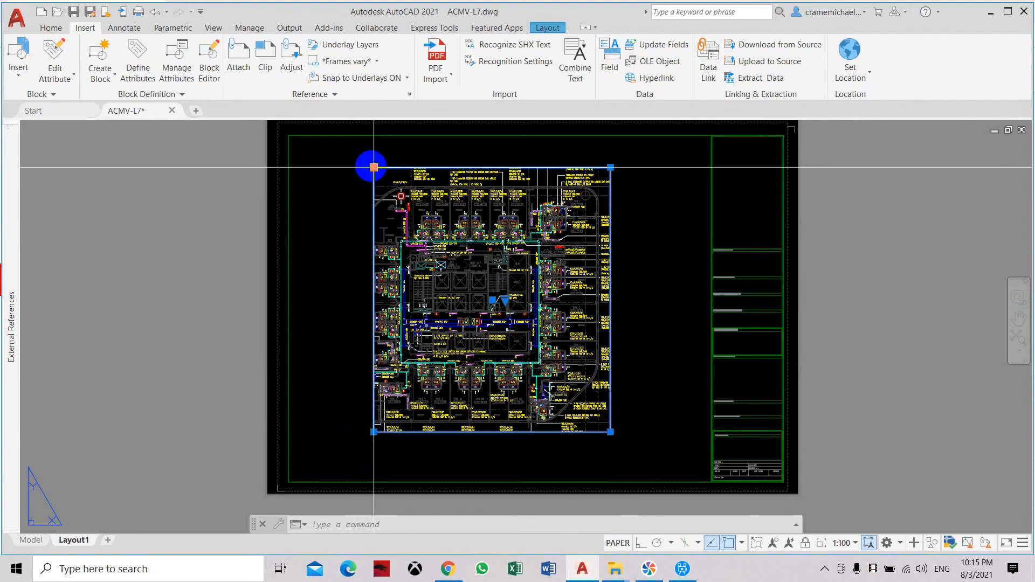
Step: Stretch the viewport's lower-left corner outward and down, then about 38 mm further left to reveal the plan's left-side notes
click(374, 432)
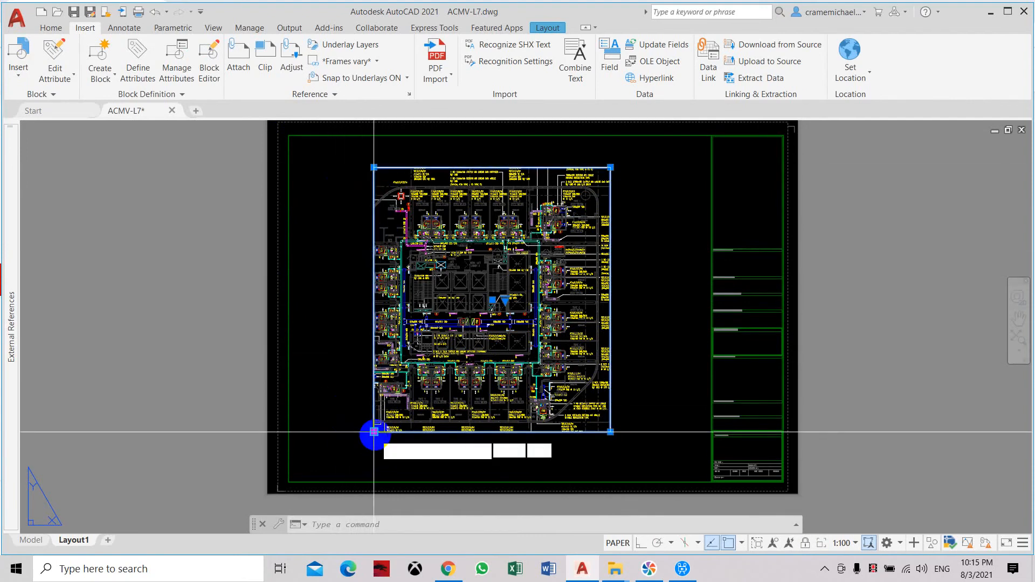
click(348, 456)
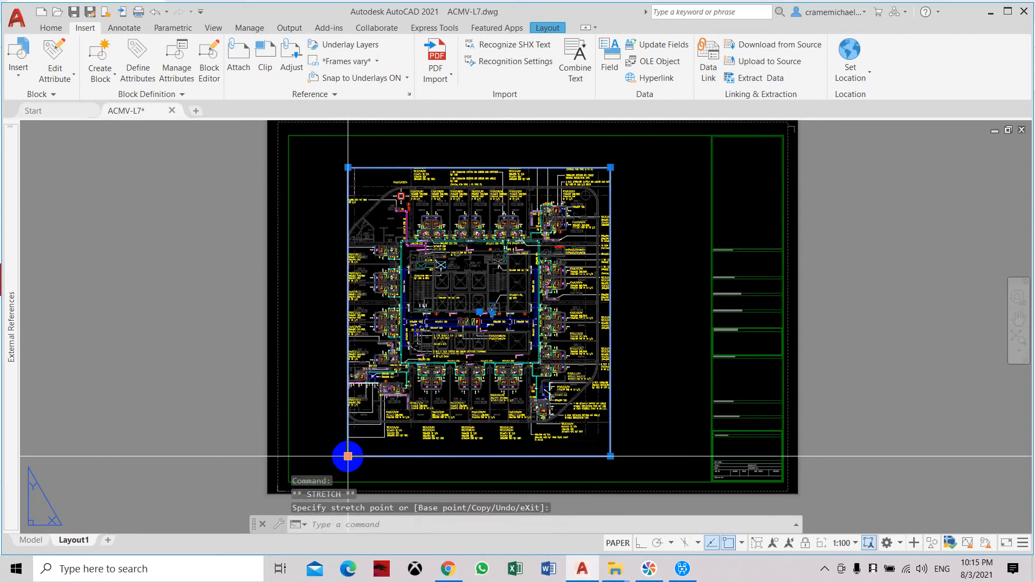
click(348, 456)
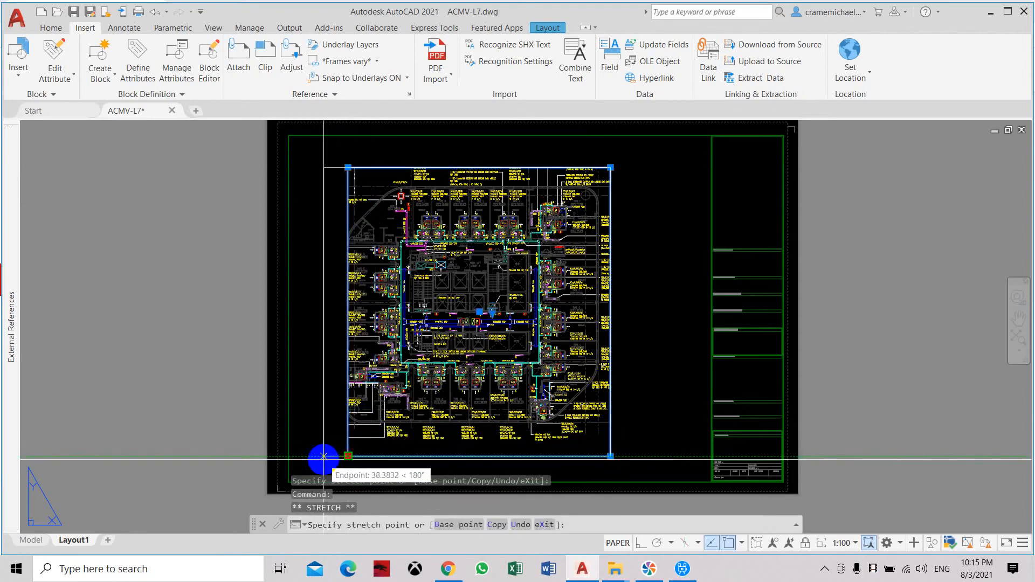
click(323, 456)
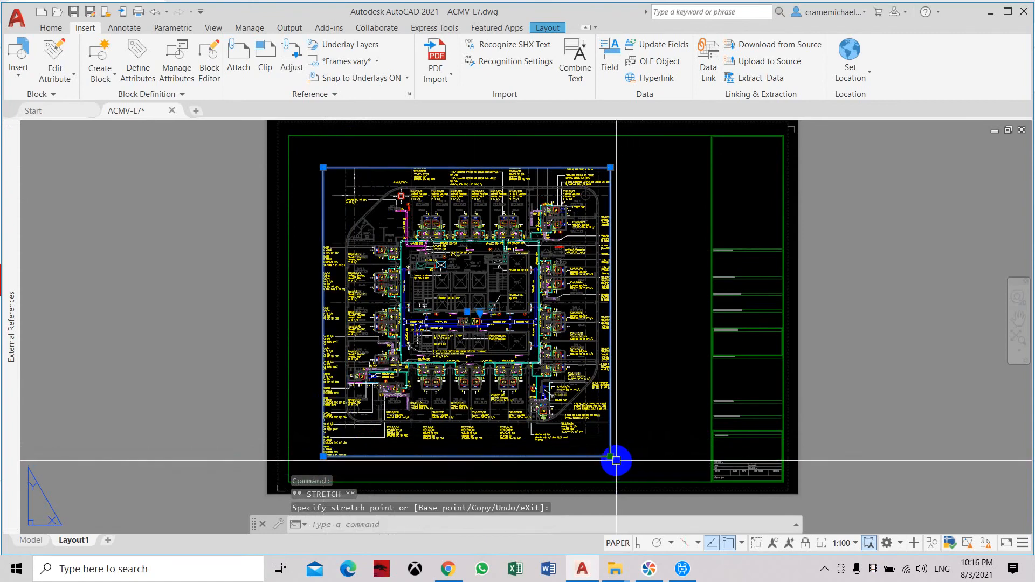
Step: Stretch the viewport's lower-right corner outward to widen the viewport toward the title block and extend it slightly downward
click(611, 457)
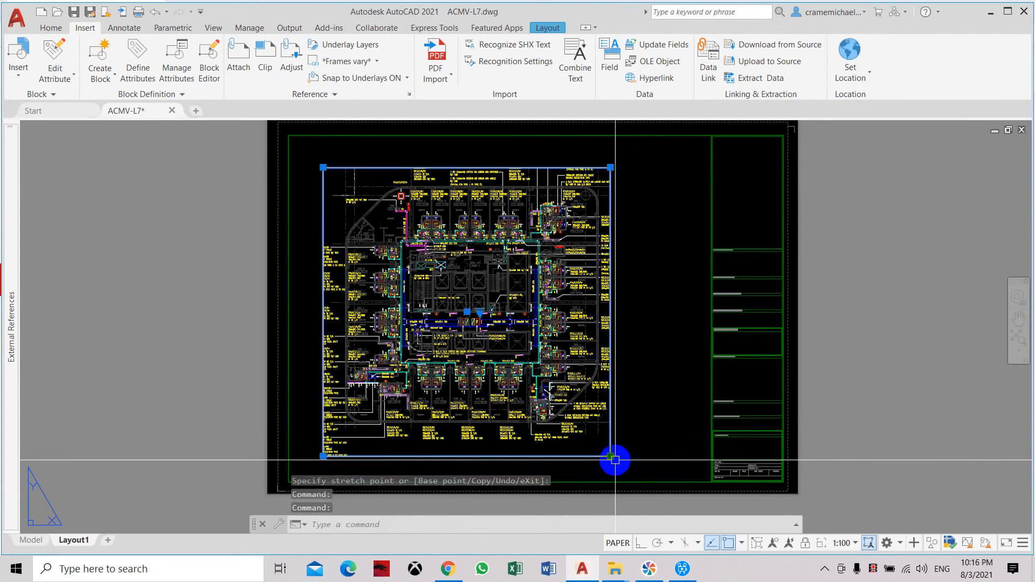
click(610, 456)
click(661, 470)
Step: Stretch the viewport's upper-left corner slightly up and outward so the left-side annotations fit inside the viewport
click(324, 168)
click(324, 168)
click(322, 168)
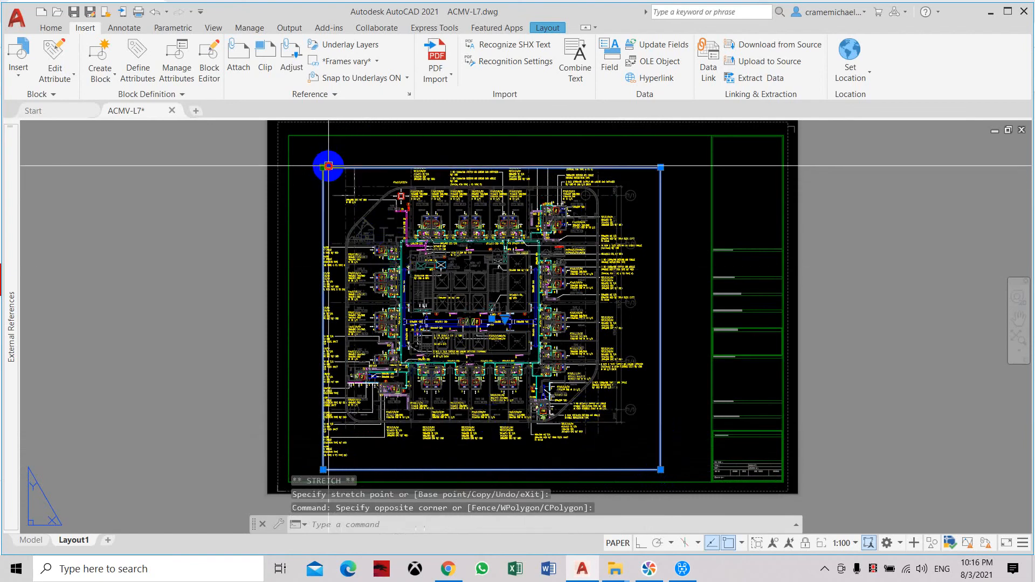
click(323, 167)
click(308, 155)
Step: Stretch the viewport's upper-right corner upward to the title block frame's top line to include the grid bubbles, then clear the selection
click(661, 155)
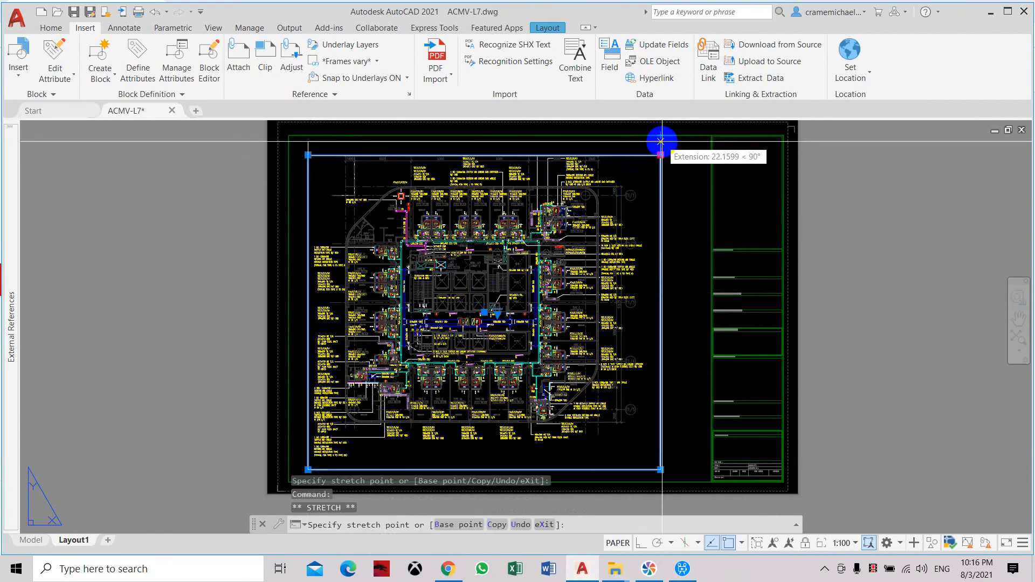
click(661, 143)
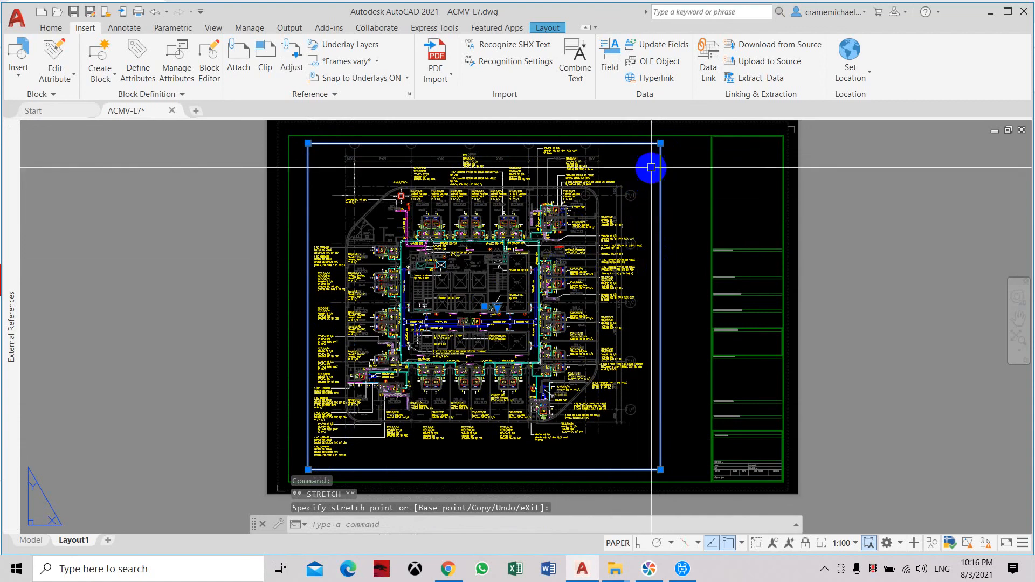
click(660, 143)
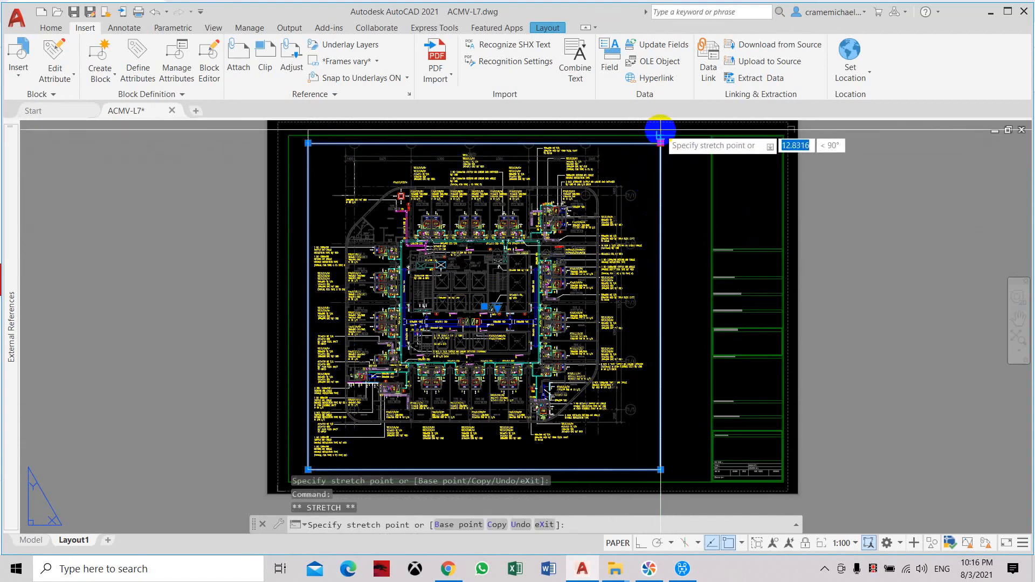
key(Escape)
key(Escape)
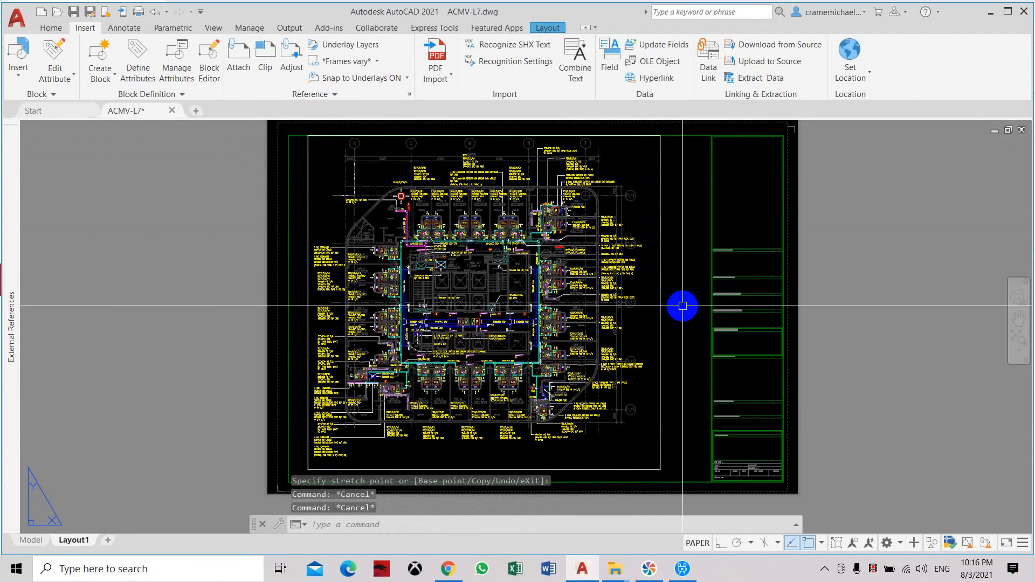
Step: Move the resized viewport slightly right and down so it sits clear inside the title block frame, ending in paper space
text(m)
key(Return)
click(668, 312)
click(651, 325)
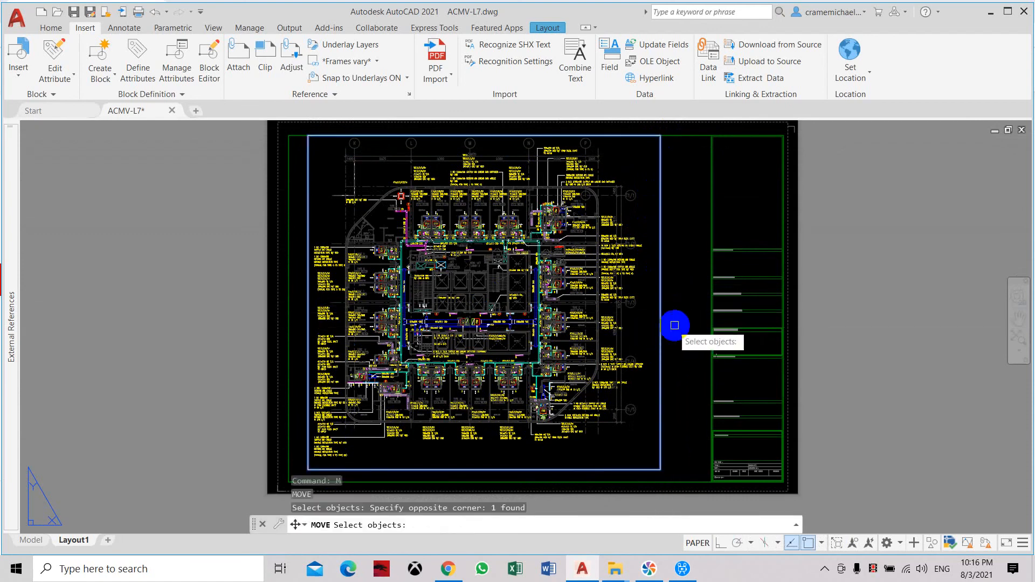
key(Return)
click(676, 310)
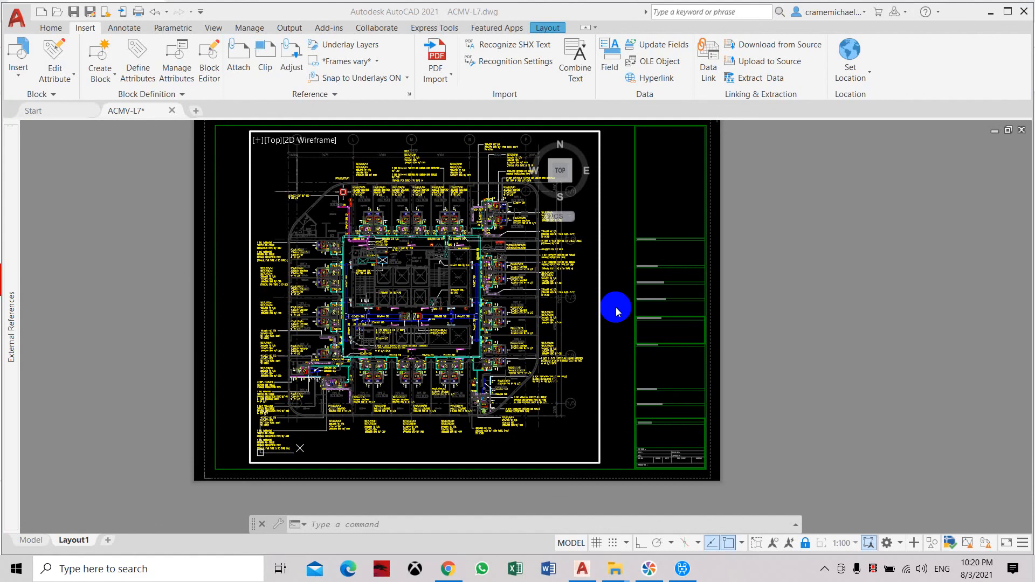
double_click(616, 307)
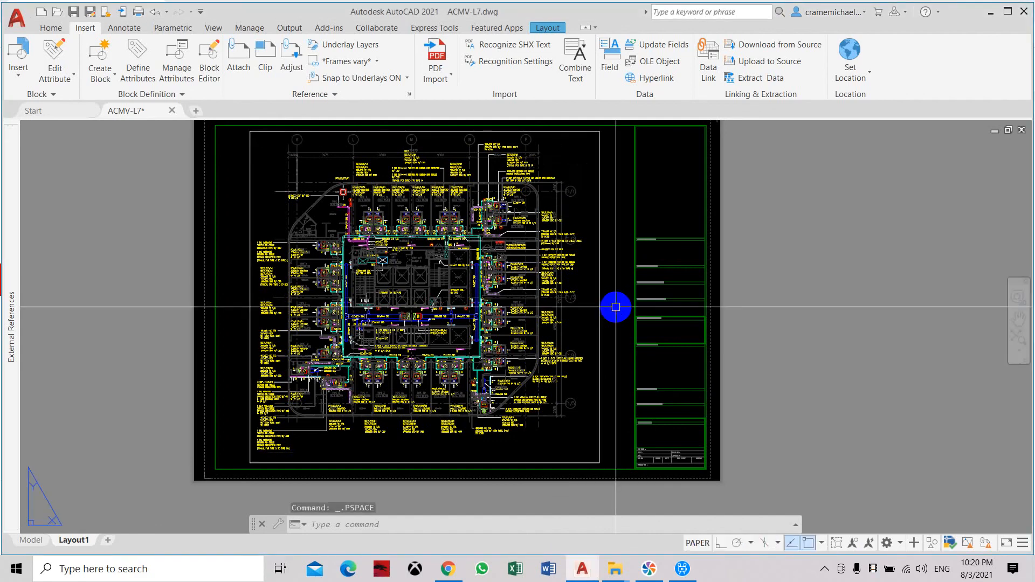